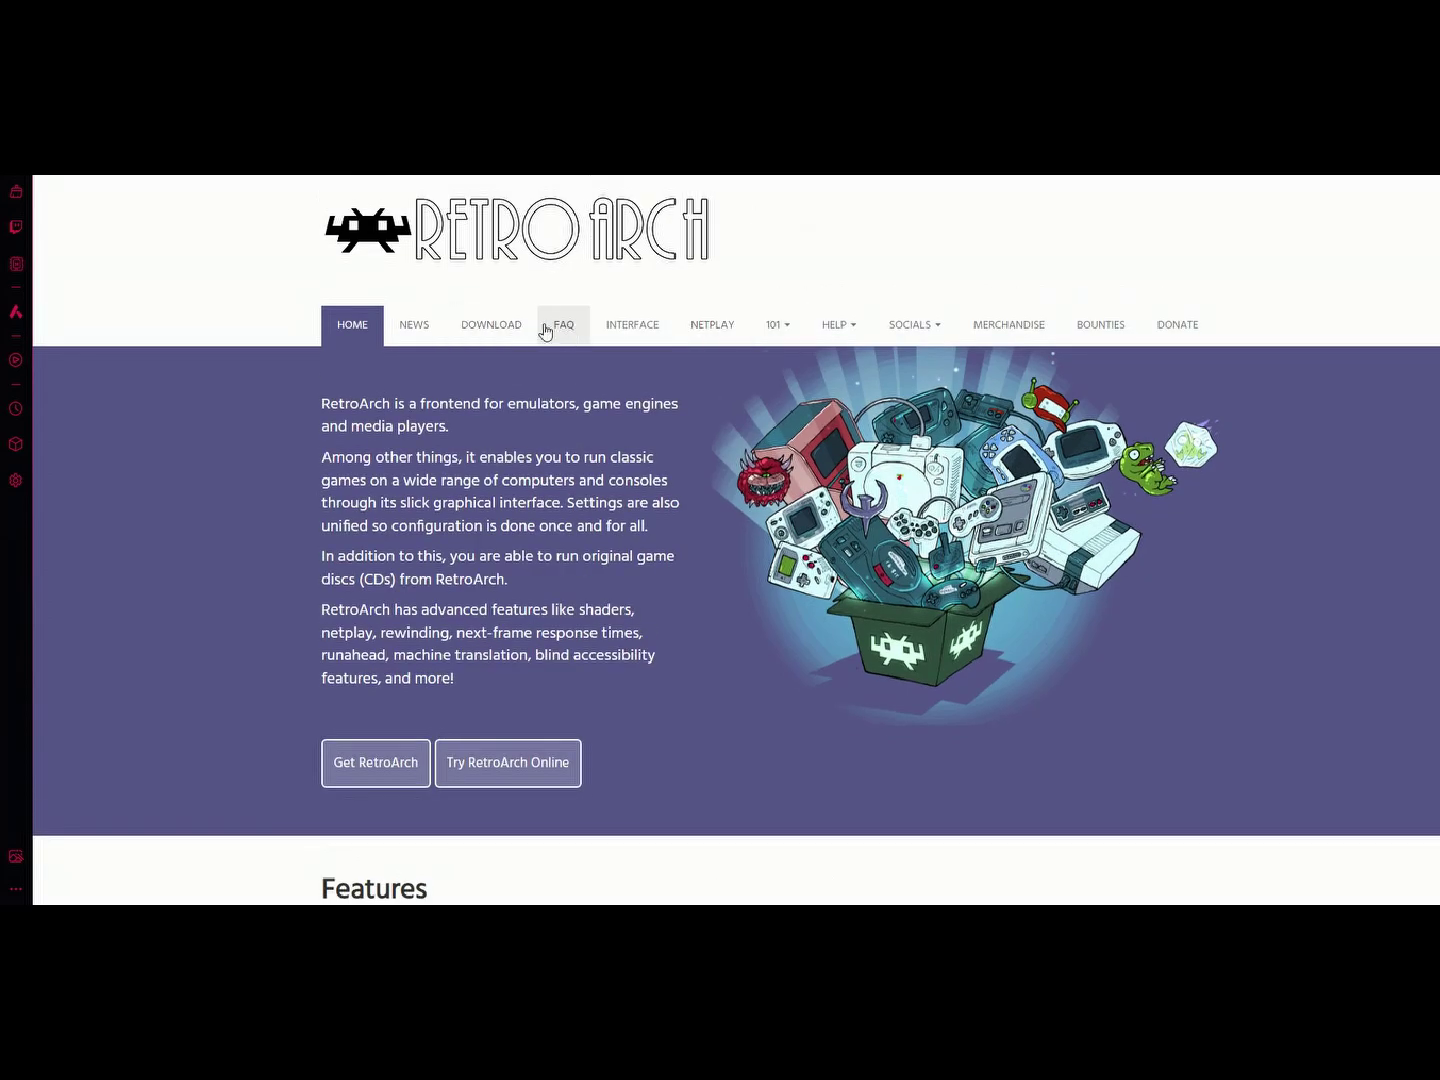
- Open the RetroArch website's download page for stable version 1.17.0
{"action": "left_click", "coordinate": [490, 324]}
{"action": "scroll", "coordinate": [679, 353], "scroll_direction": "down", "scroll_amount": 5}
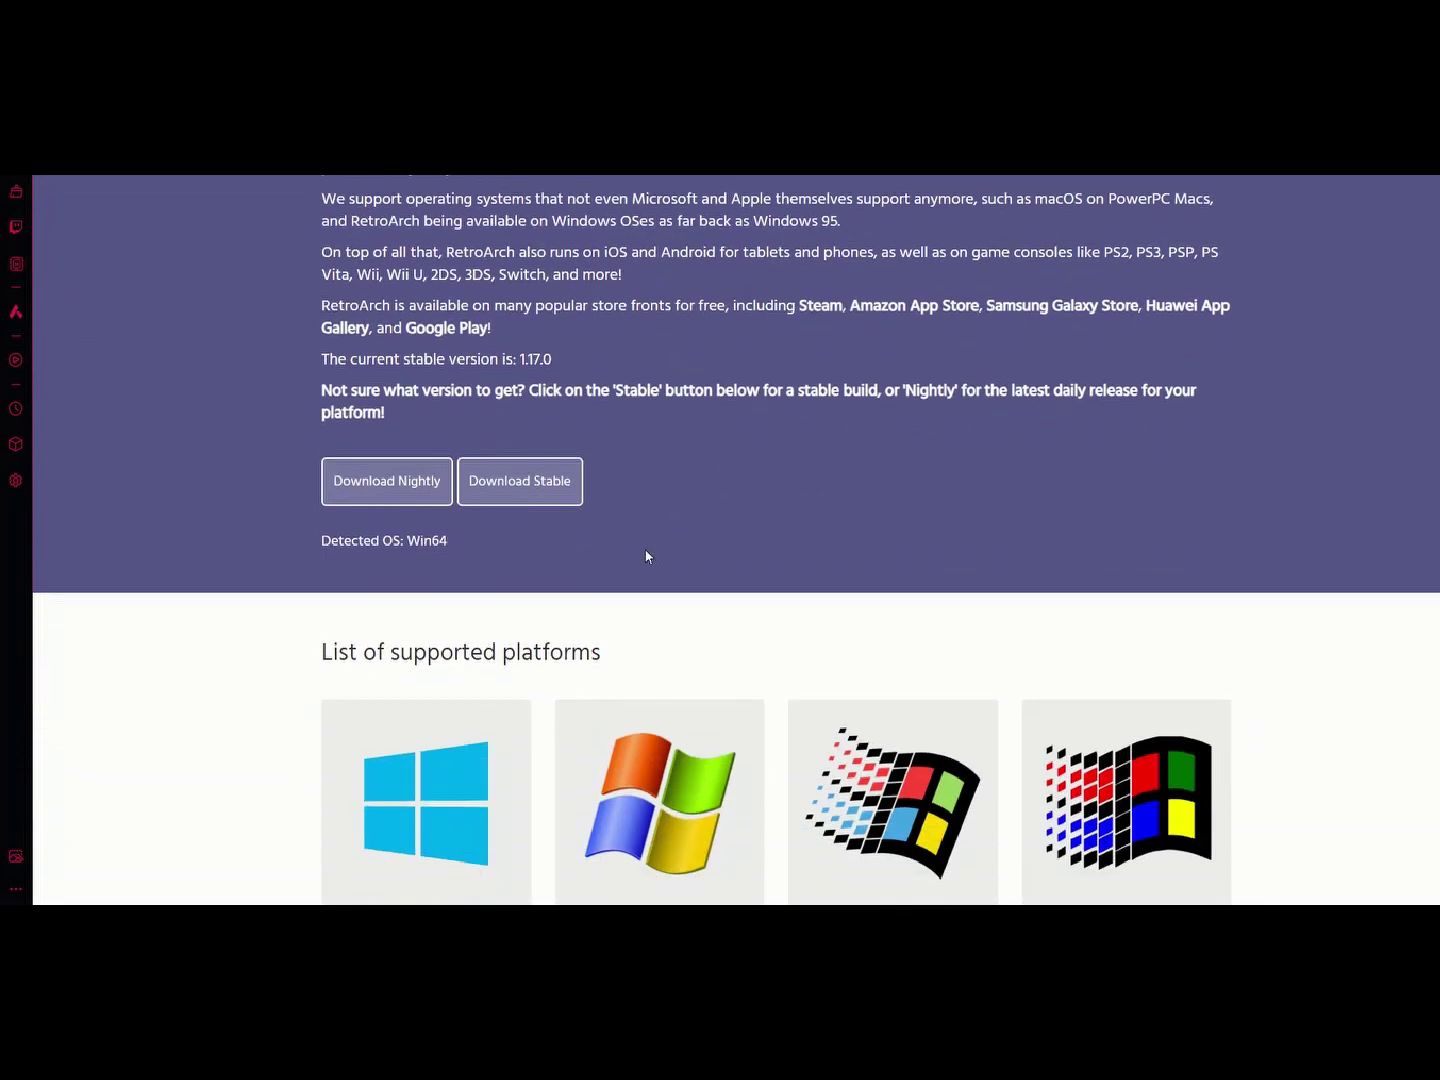
{"action": "scroll", "coordinate": [647, 556], "scroll_direction": "down", "scroll_amount": 2}
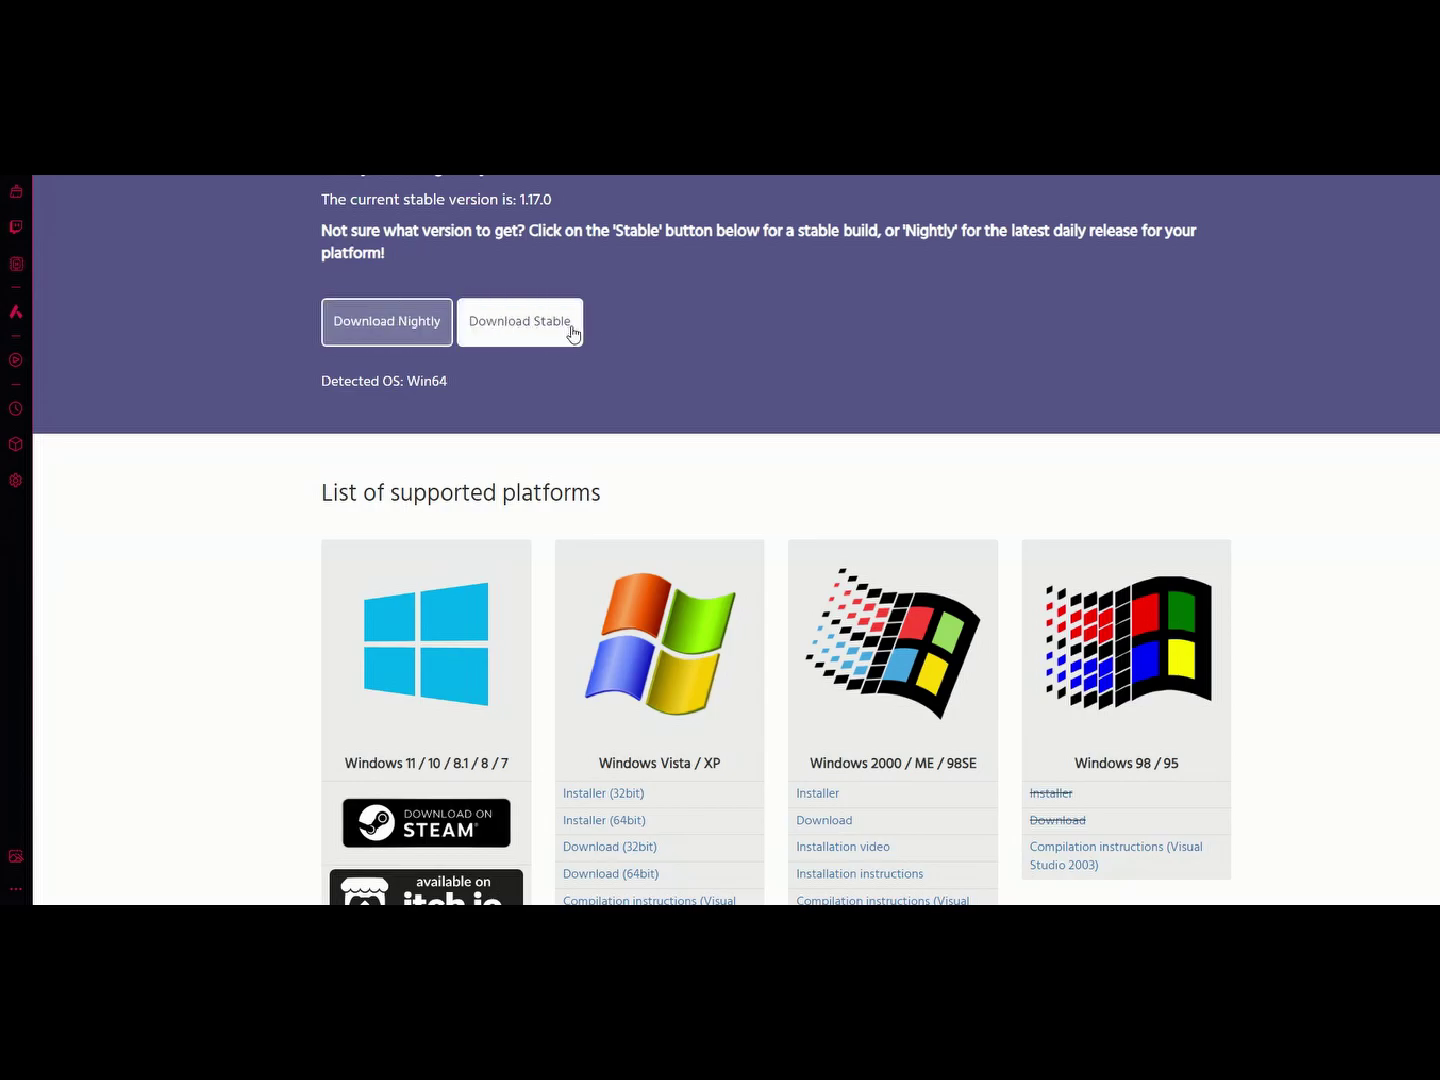
{"action": "scroll", "coordinate": [574, 332], "scroll_direction": "down", "scroll_amount": 3}
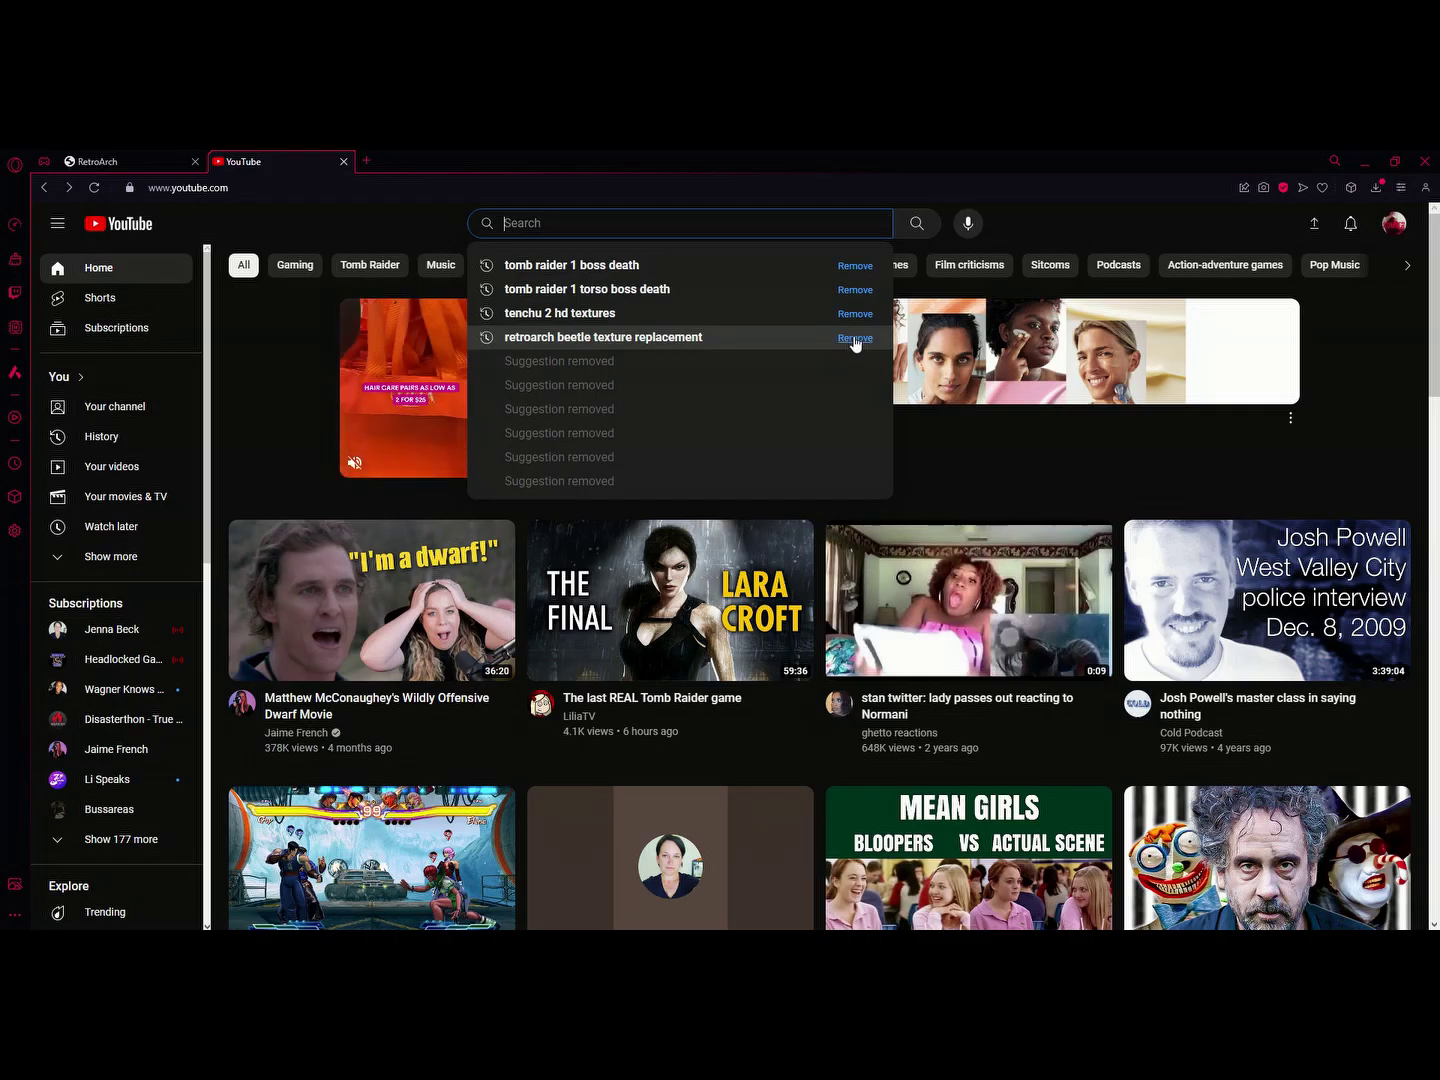
- Clear old suggestions, rerun the 'tenchu 2 hd textures' search, and browse the Bussareas channel's videos
{"action": "left_click", "coordinate": [855, 291]}
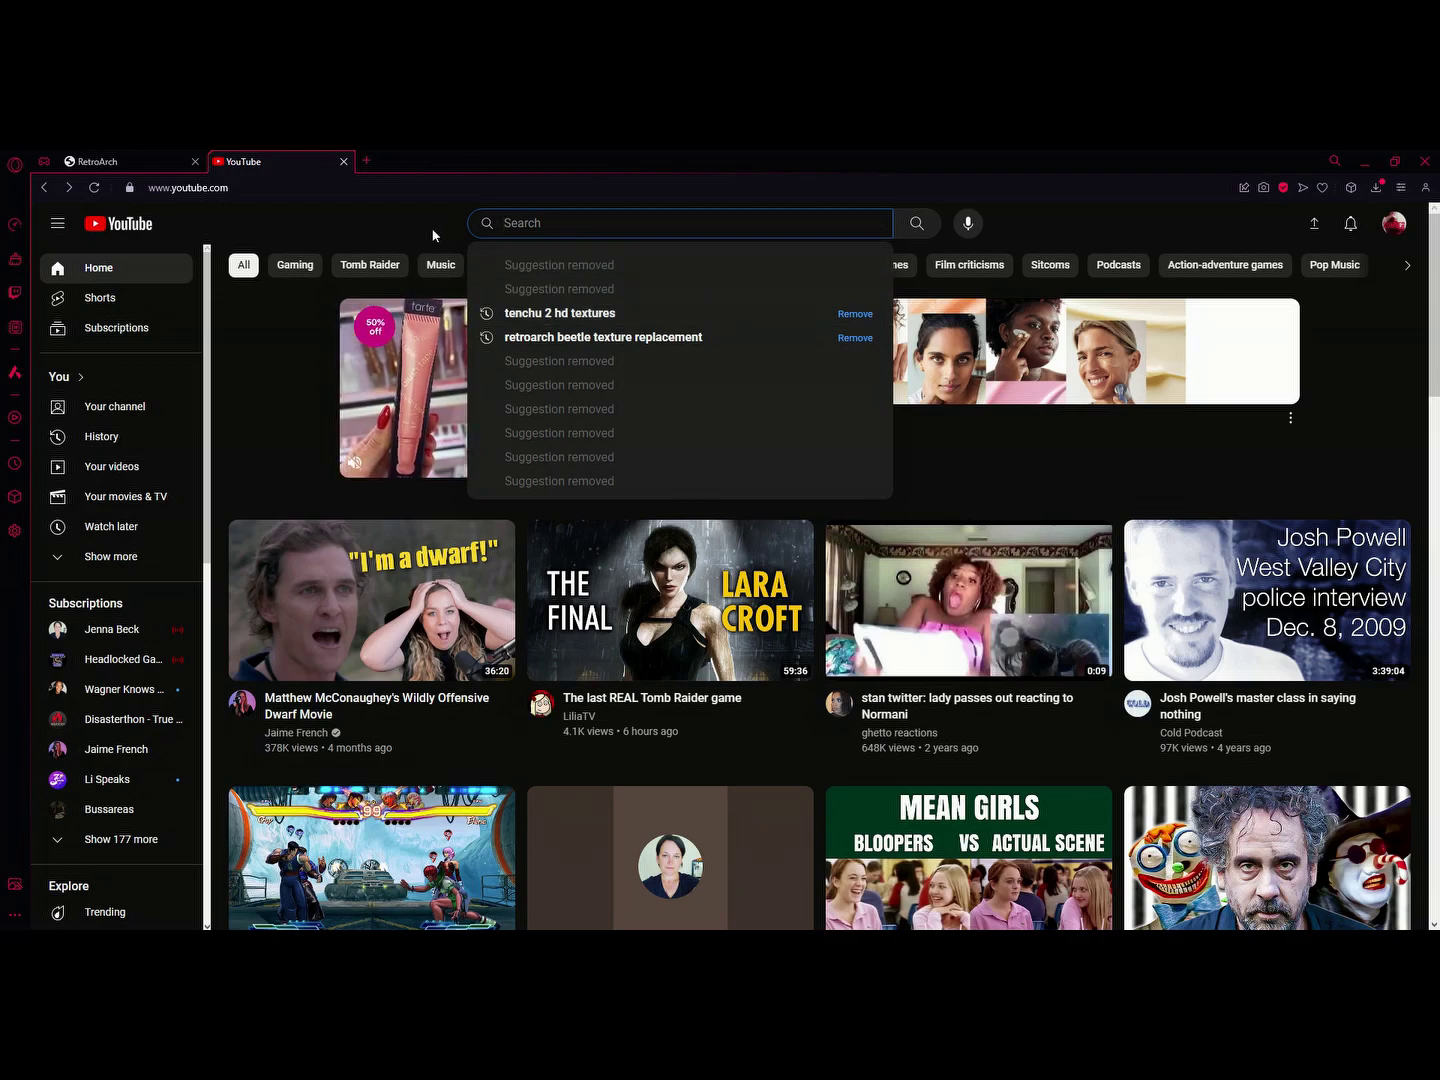
{"action": "left_click", "coordinate": [559, 313]}
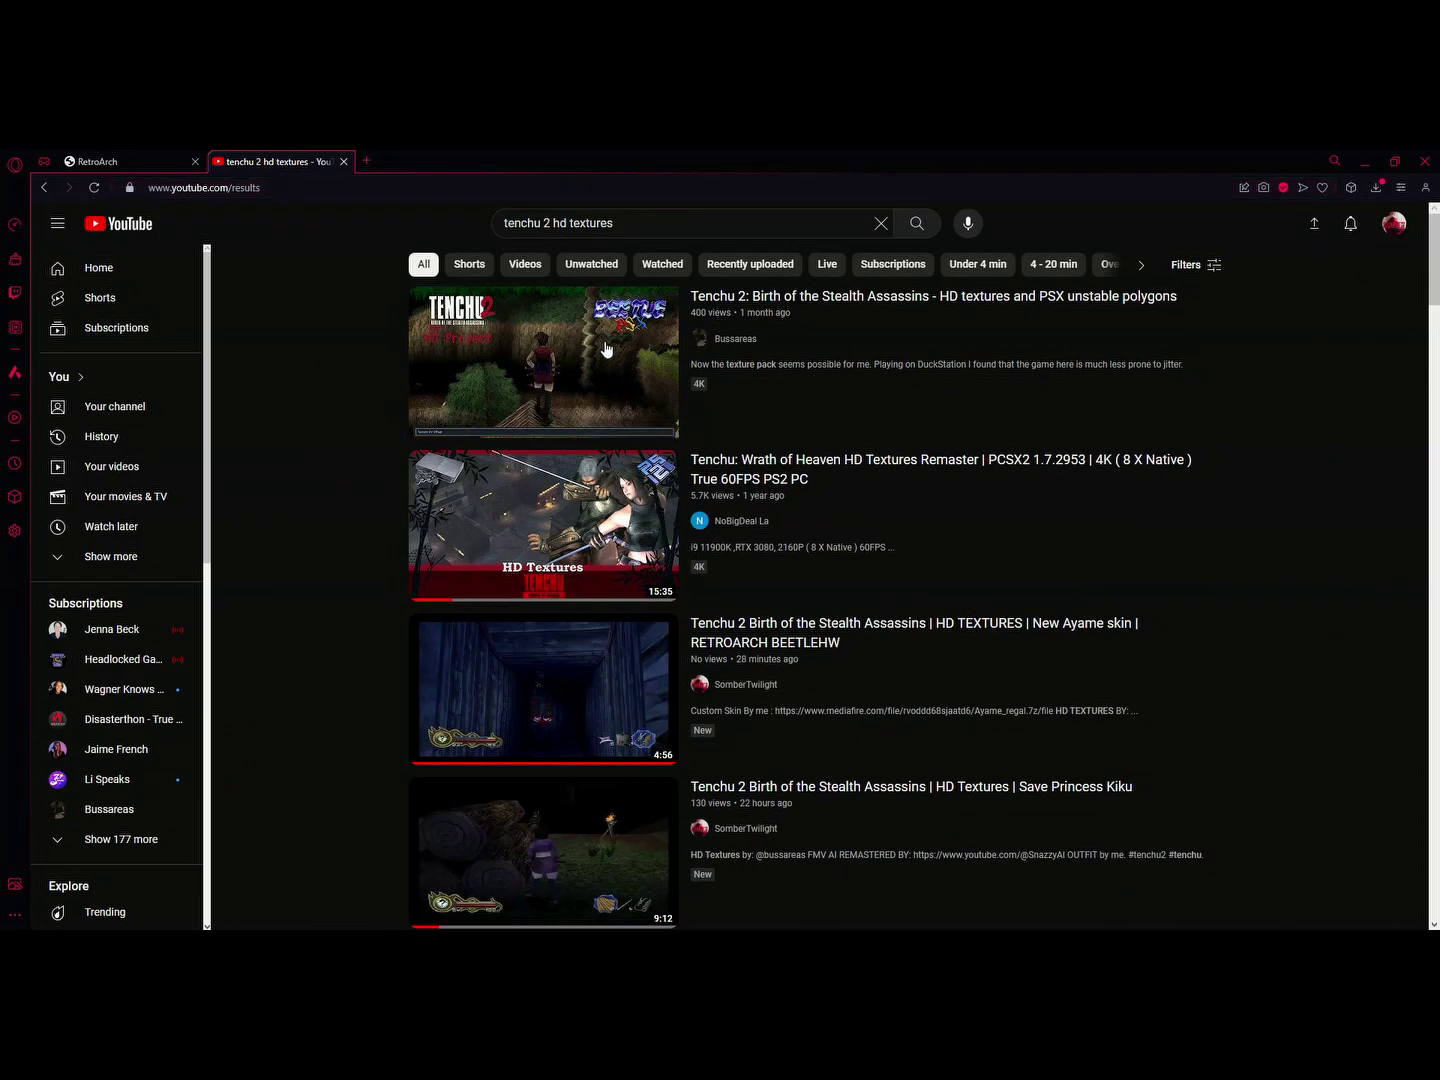
{"action": "left_click", "coordinate": [736, 339]}
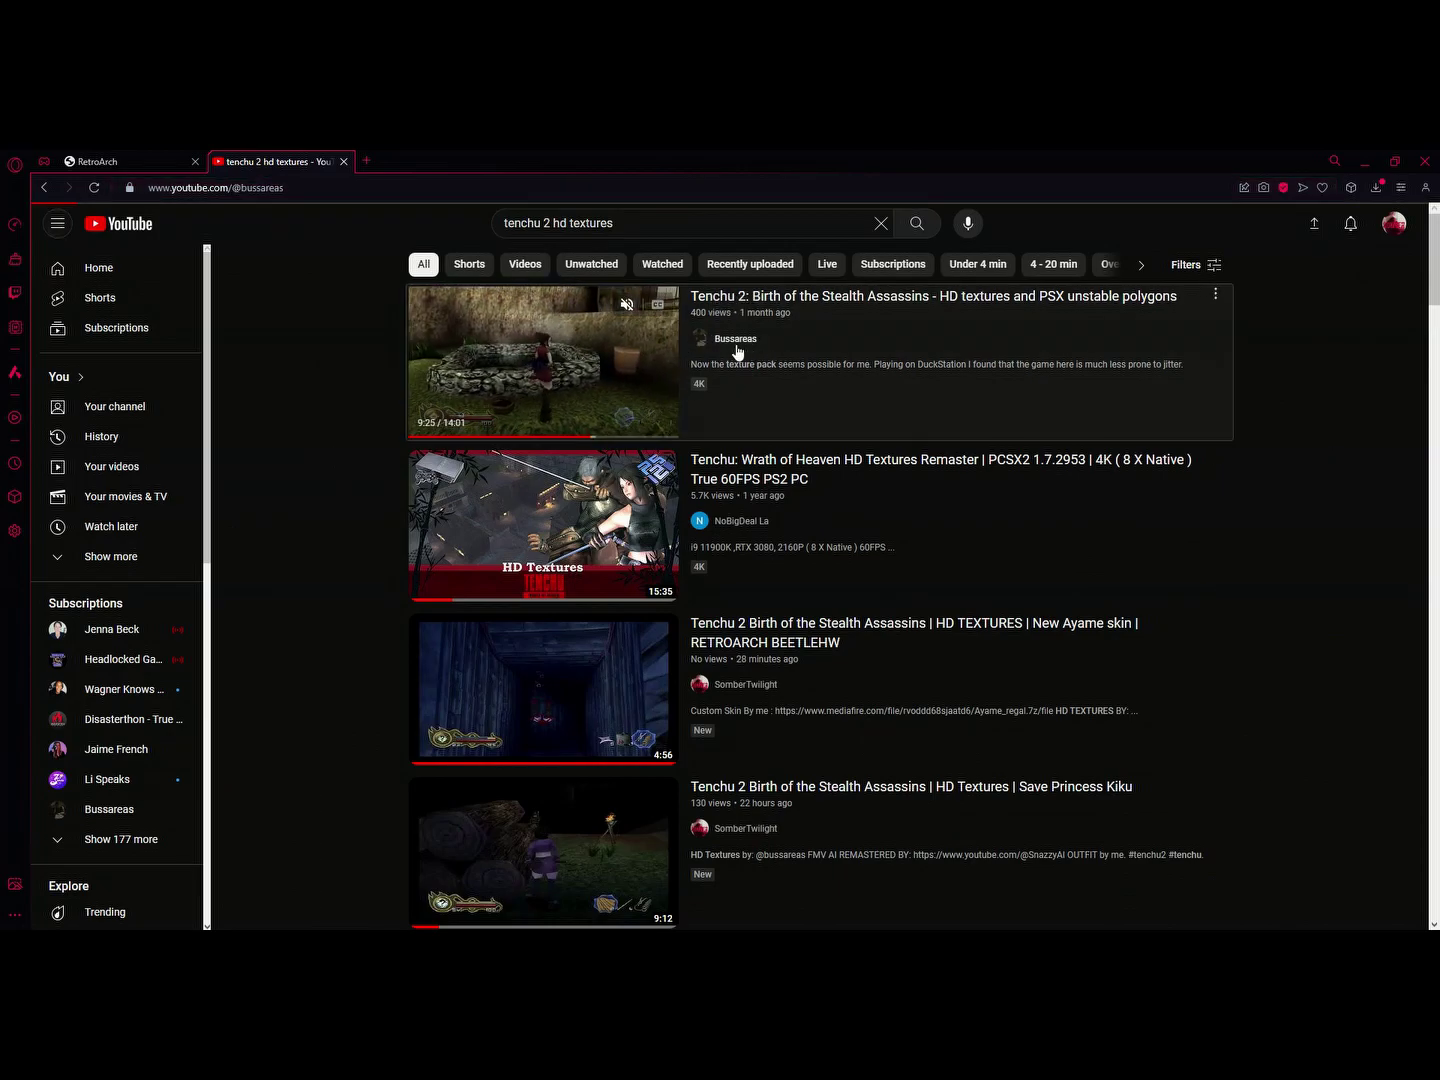
{"action": "left_click", "coordinate": [411, 566]}
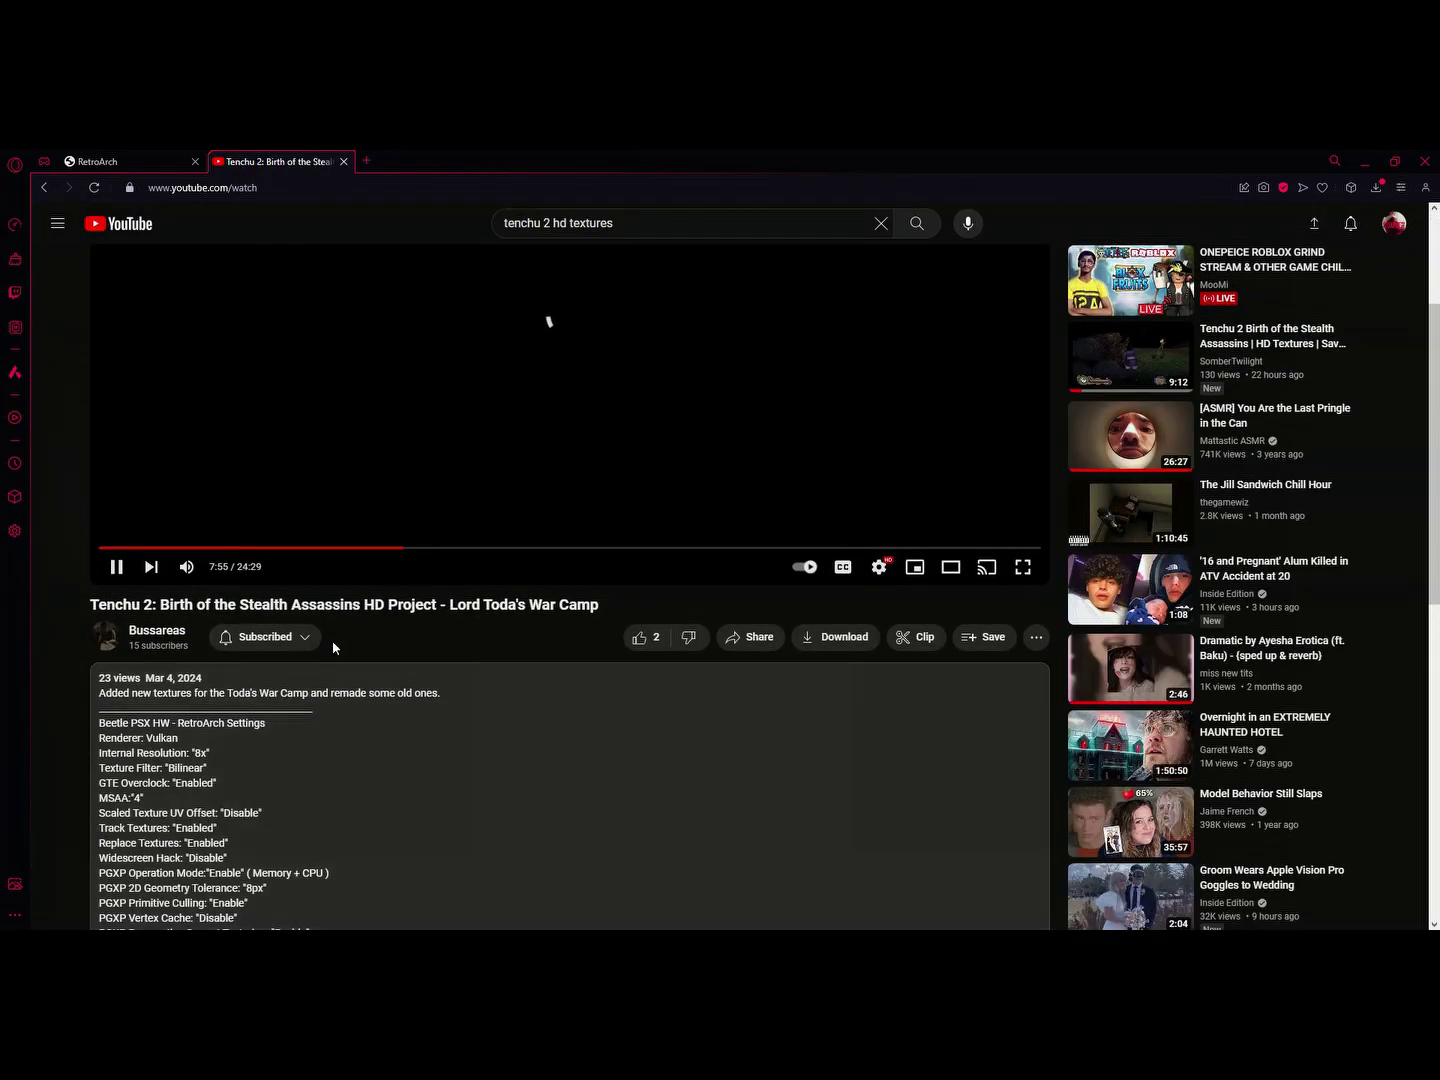
{"action": "scroll", "coordinate": [342, 622], "scroll_direction": "down", "scroll_amount": 5}
{"action": "scroll", "coordinate": [342, 582], "scroll_direction": "down", "scroll_amount": 5}
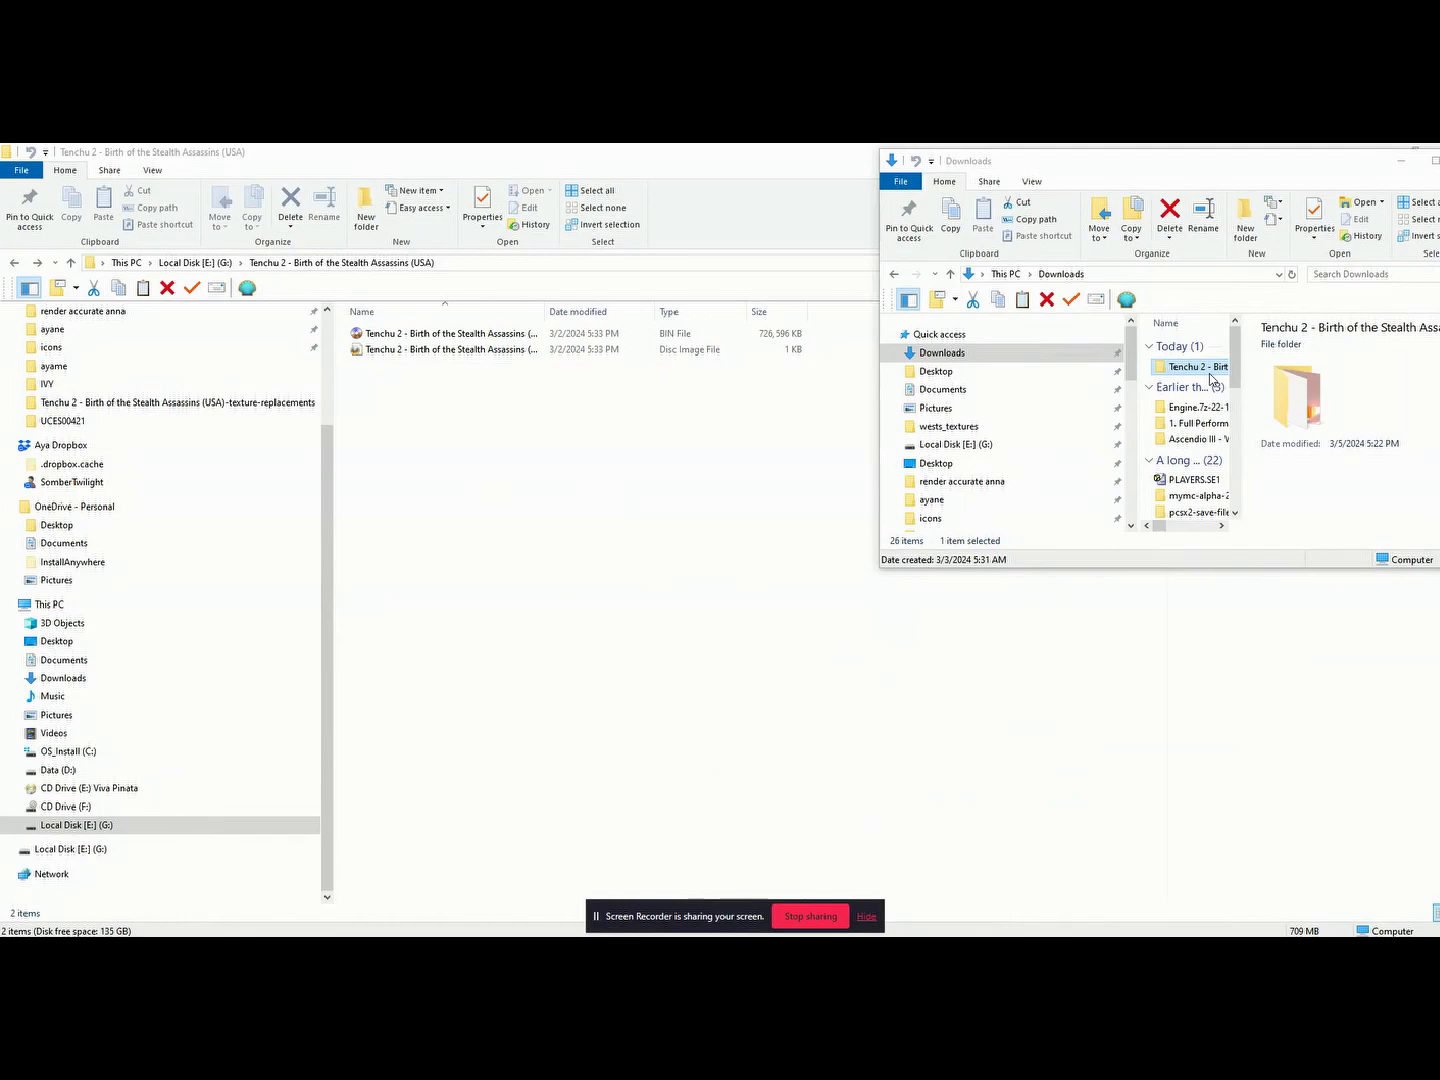
- Check the downloaded Tenchu 2 folder's properties, then drag it into the G: game folder
{"action": "right_click", "coordinate": [1204, 369]}
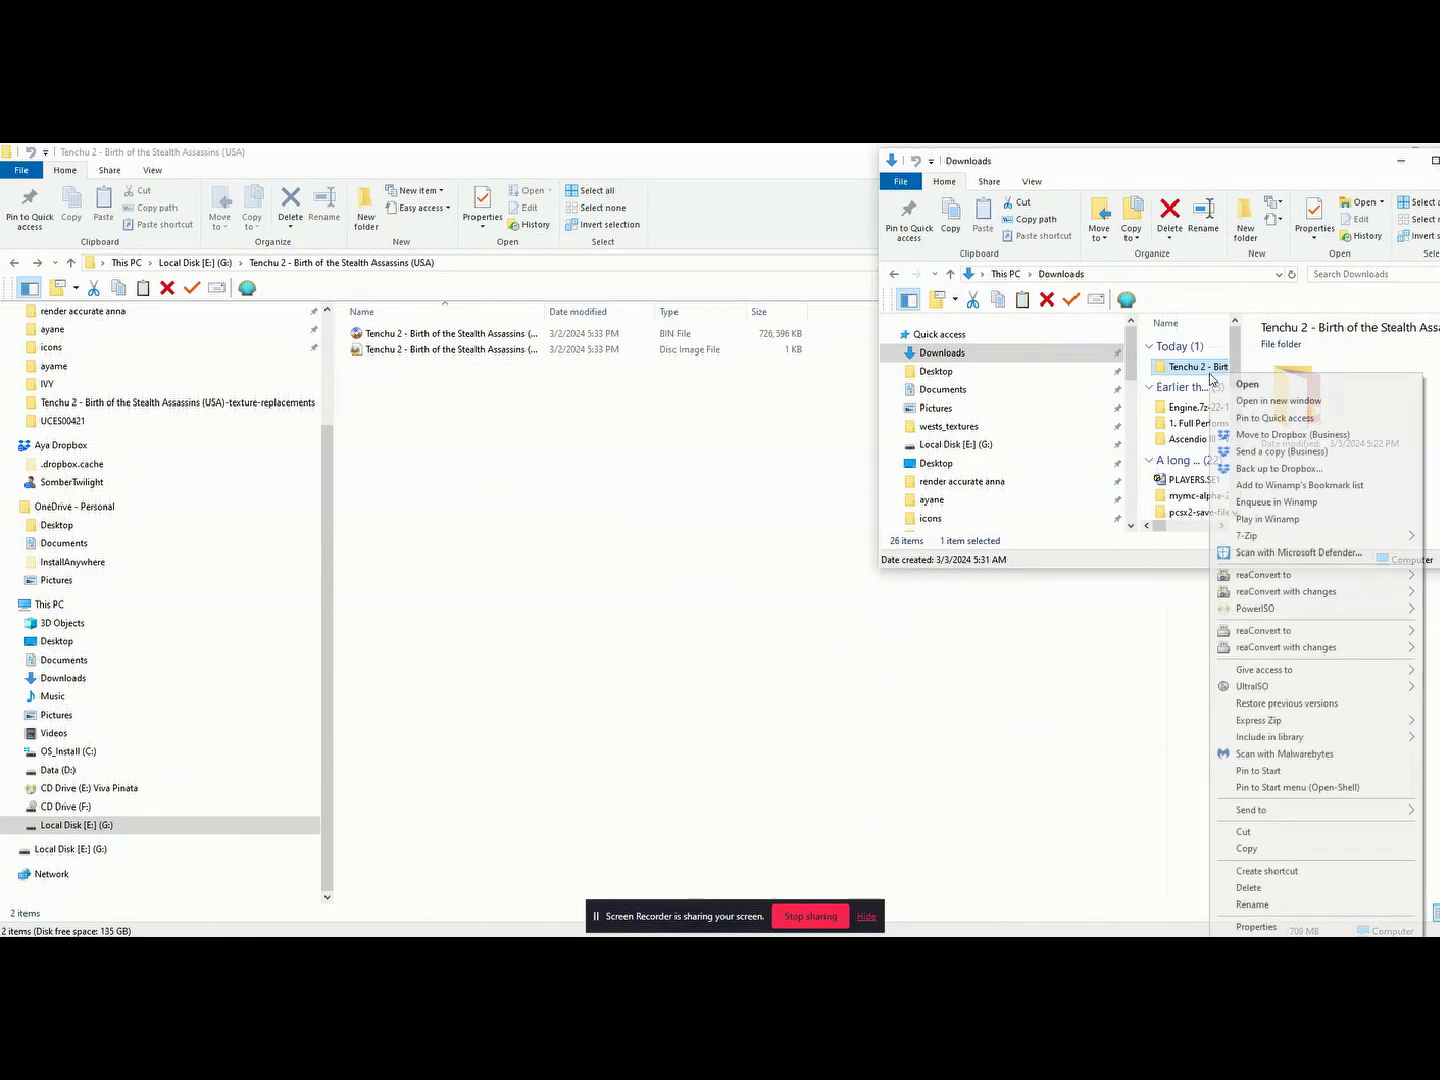
{"action": "left_click", "coordinate": [1256, 926]}
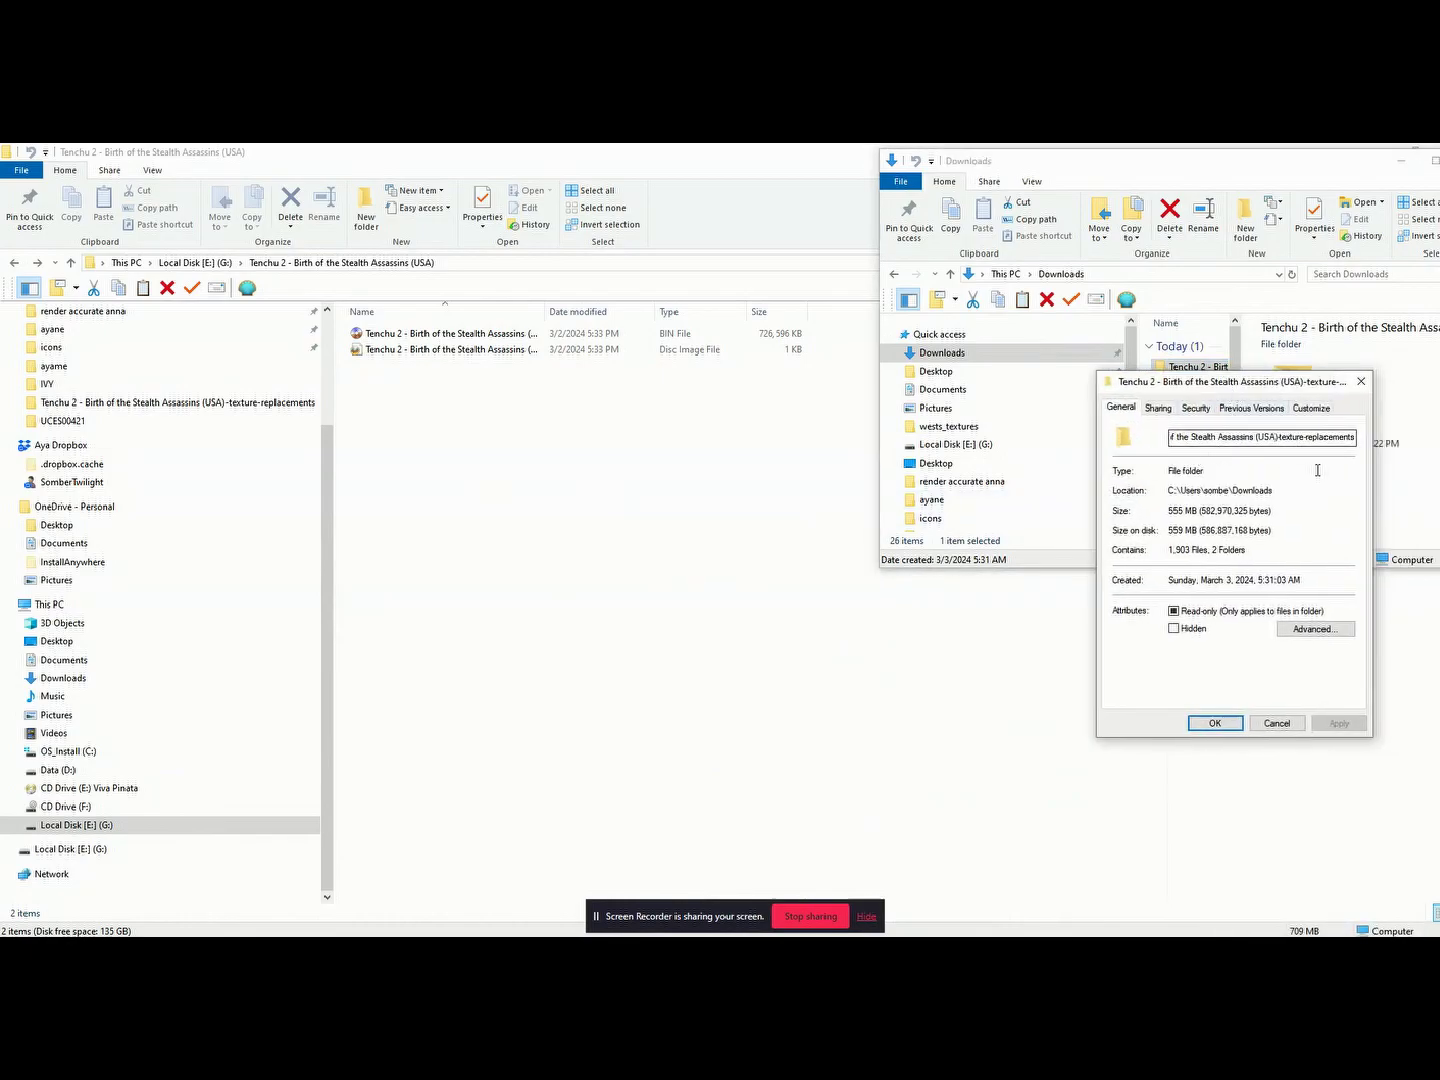
{"action": "left_click", "coordinate": [1278, 723]}
{"action": "left_click_drag", "start_coordinate": [1199, 372], "coordinate": [514, 421]}
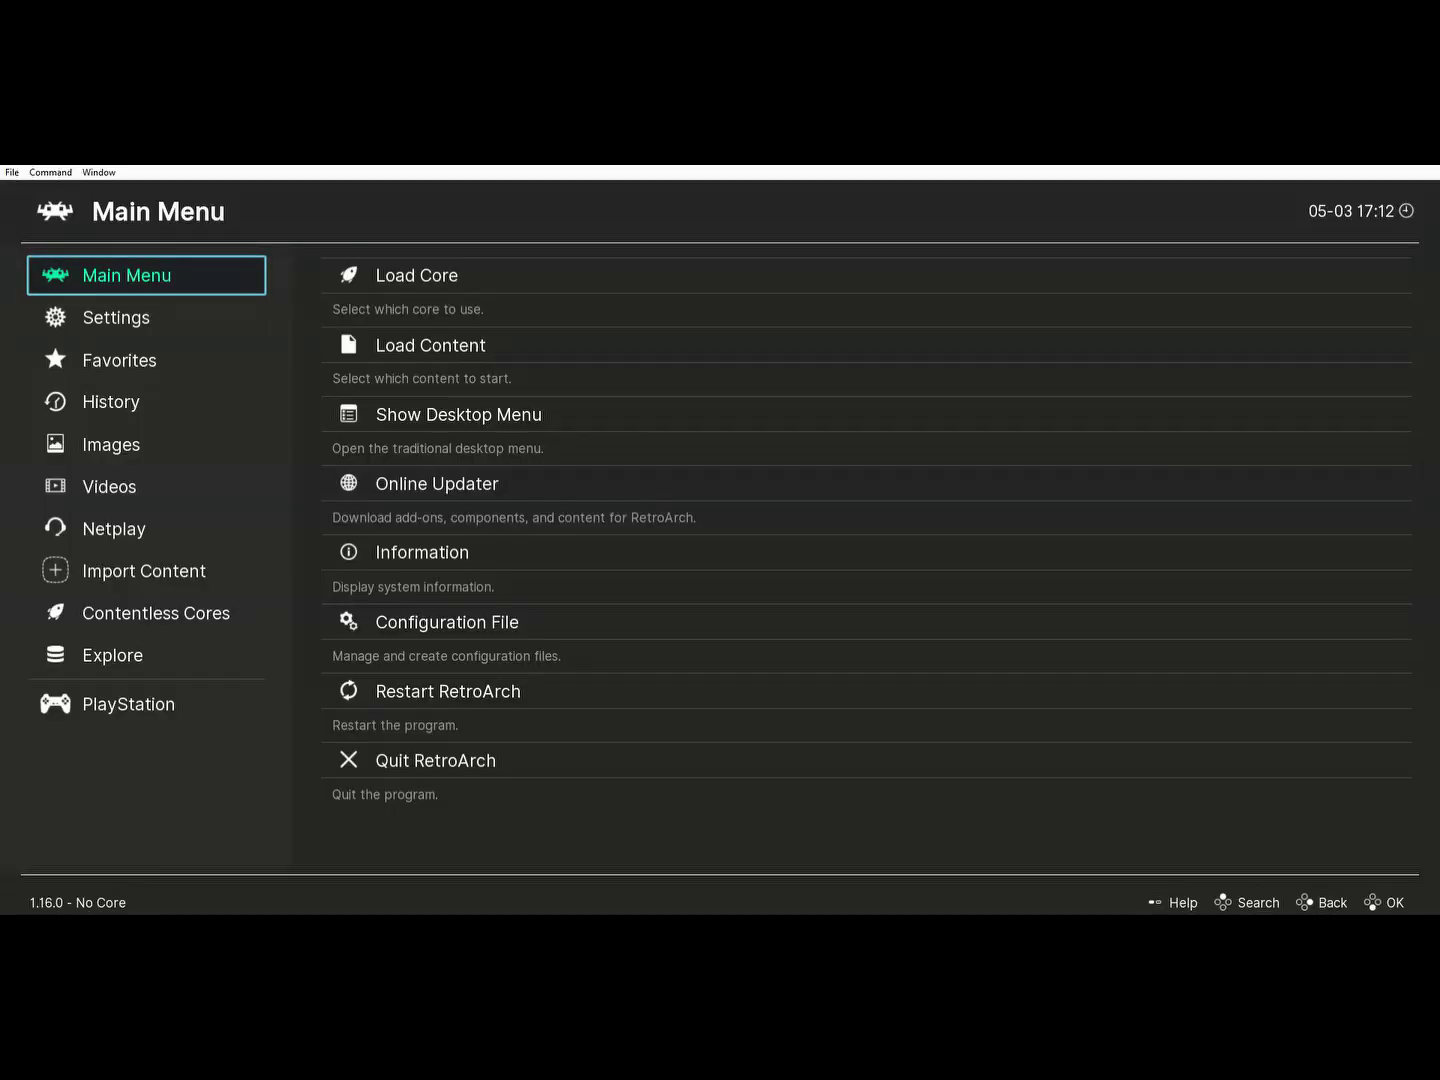
- Search the core downloader for 'beetle' to list Sony - PlayStation (Beetle PSX HW)
{"action": "left_click", "coordinate": [668, 271]}
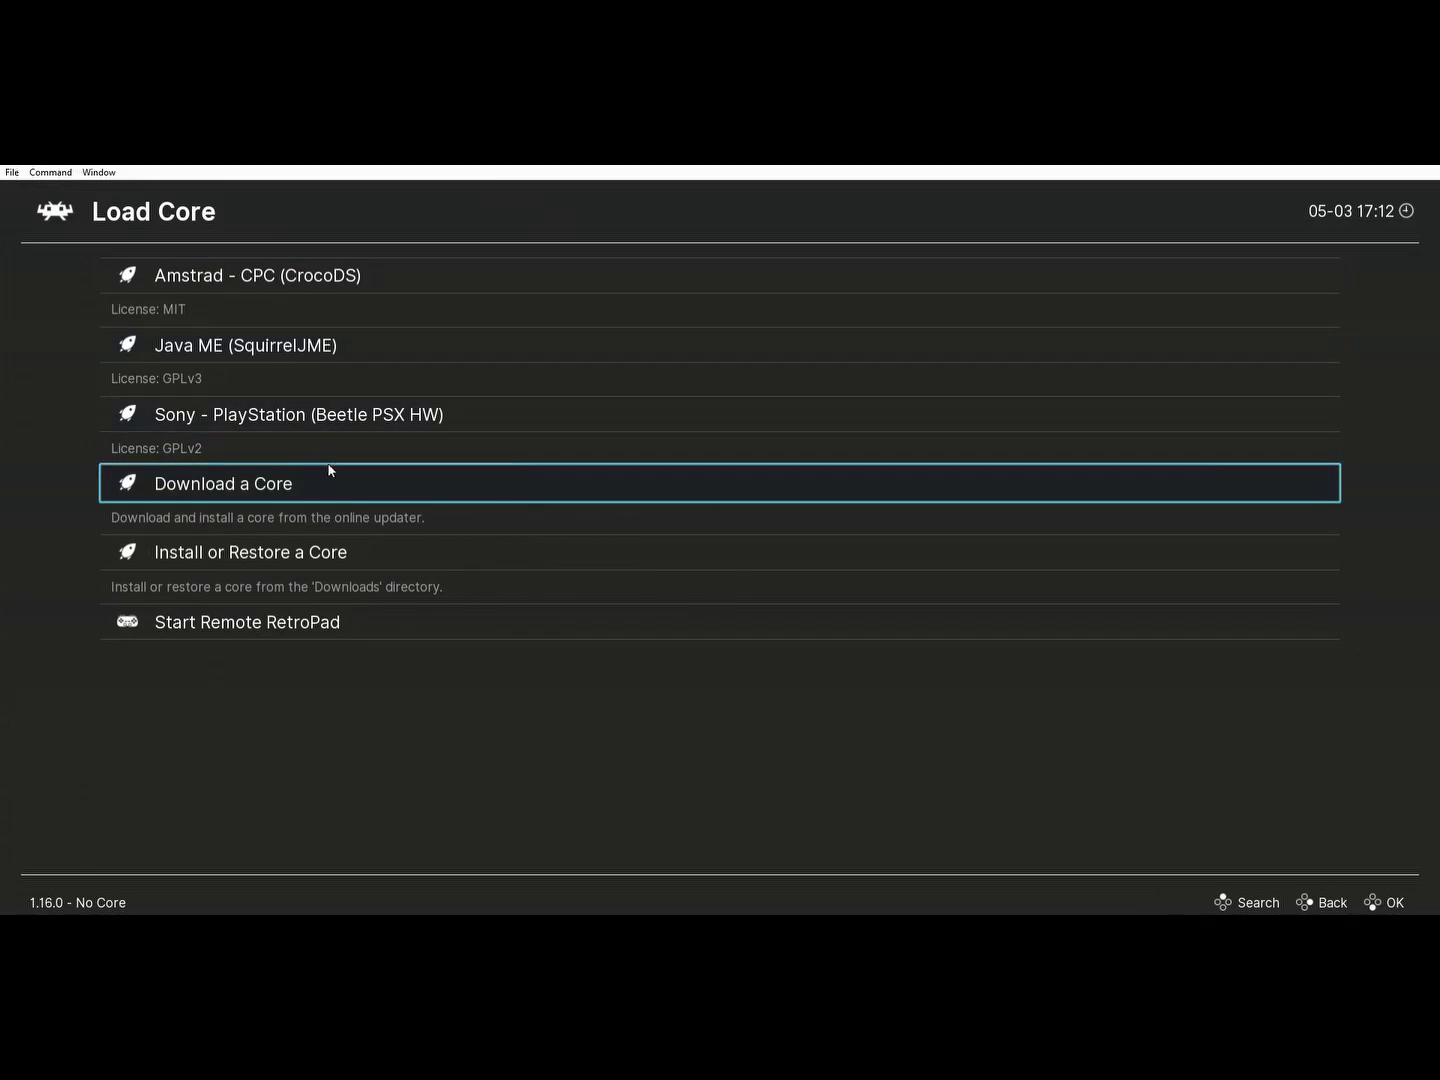
{"action": "left_click", "coordinate": [330, 482]}
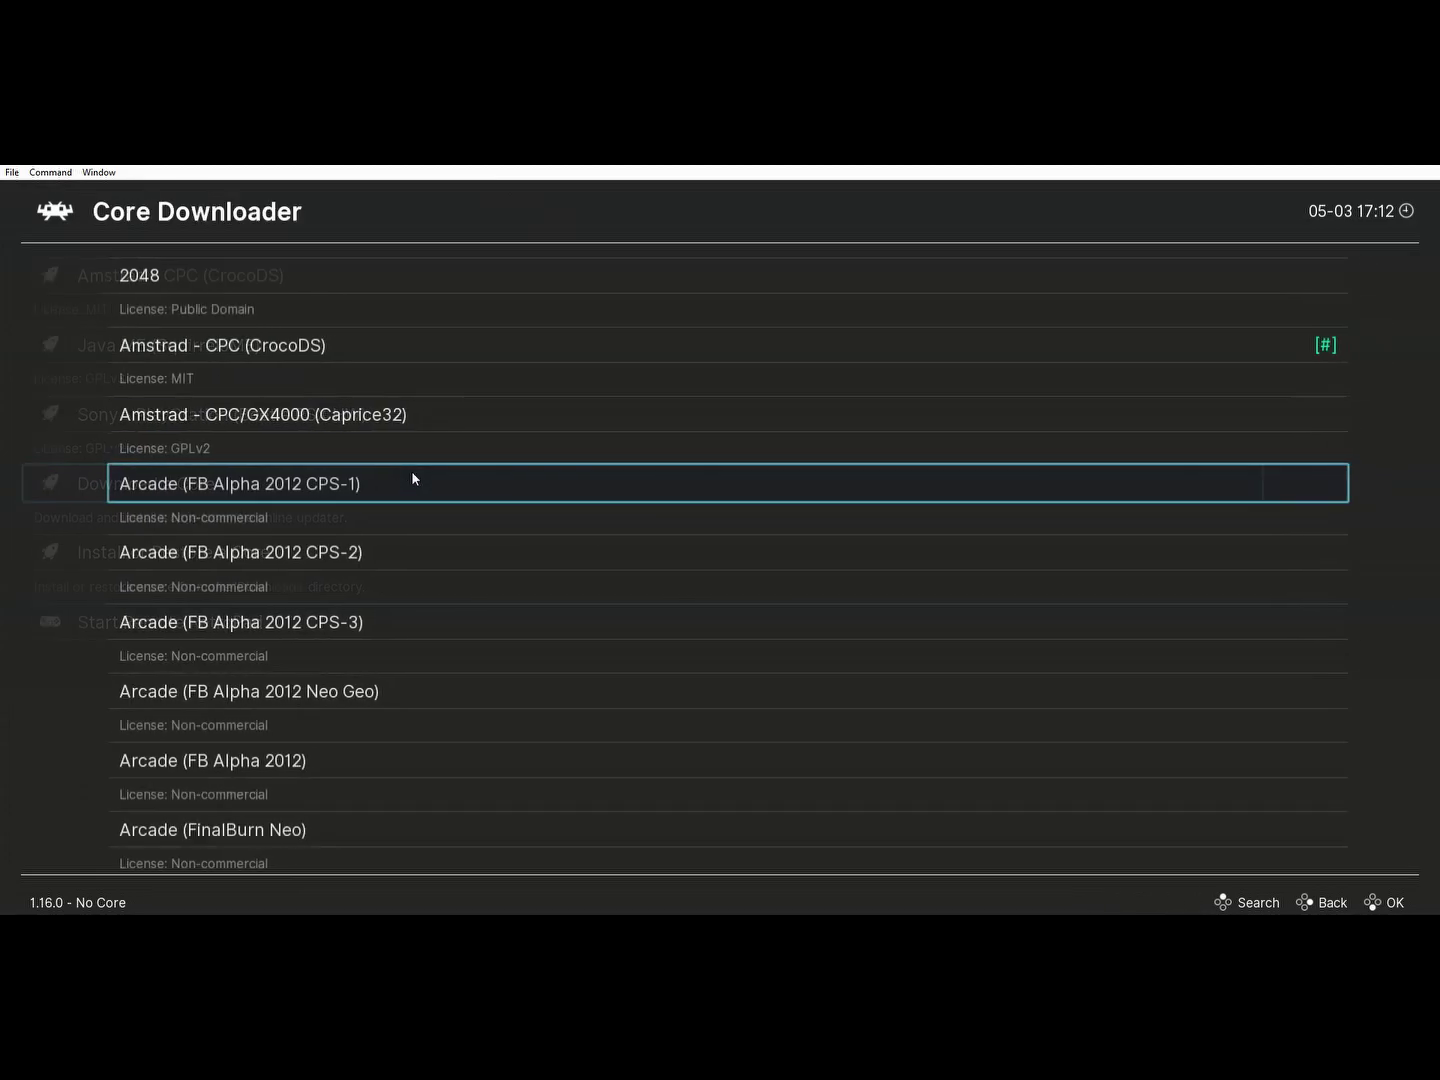
{"action": "key", "text": "slash"}
{"action": "type", "text": "le"}
{"action": "key", "text": "Return"}
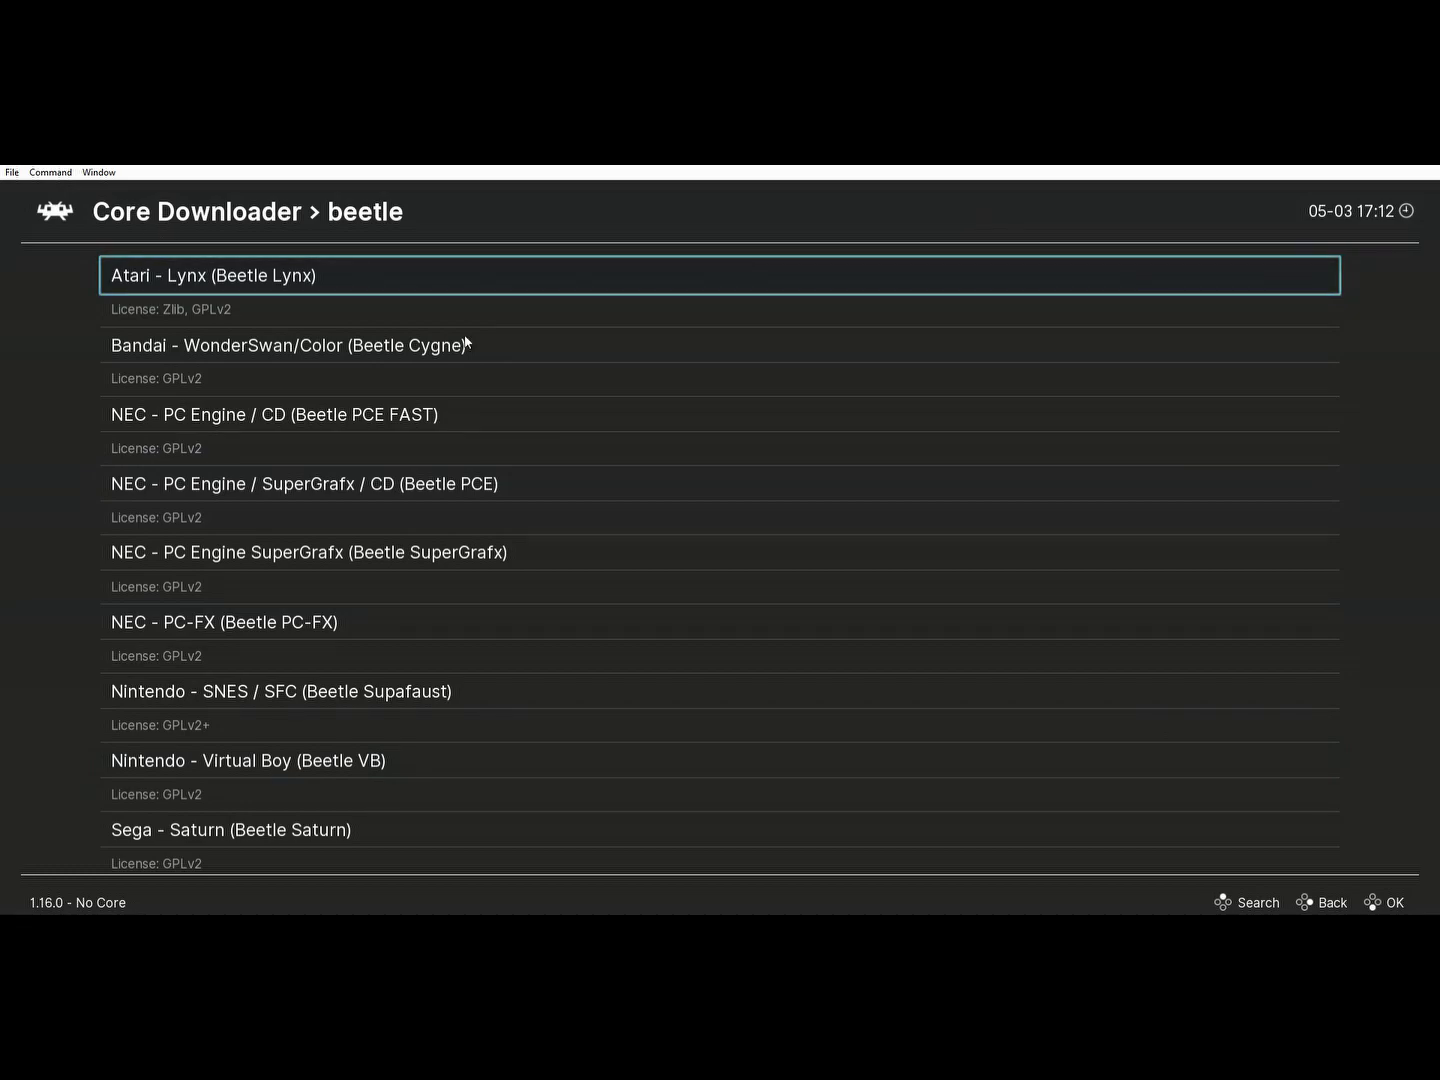
{"action": "scroll", "coordinate": [665, 570], "scroll_direction": "down", "scroll_amount": 3}
{"action": "scroll", "coordinate": [665, 571], "scroll_direction": "down", "scroll_amount": 3}
{"action": "scroll", "coordinate": [664, 570], "scroll_direction": "down", "scroll_amount": 2}
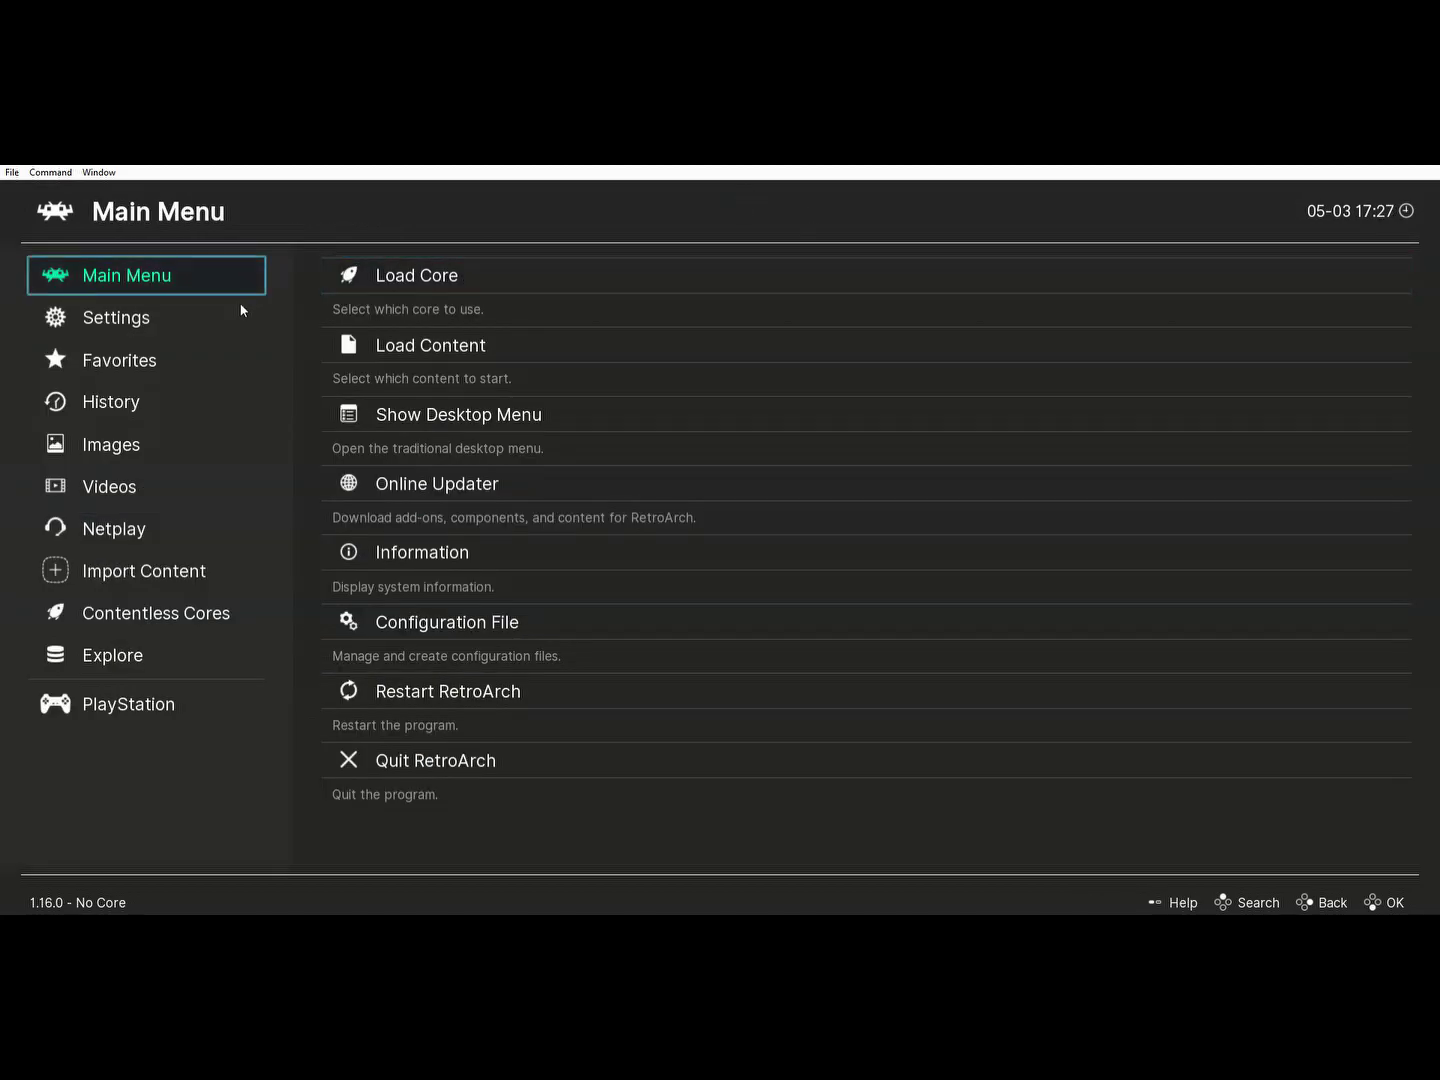
{"action": "left_click", "coordinate": [189, 304]}
{"action": "left_click", "coordinate": [405, 331]}
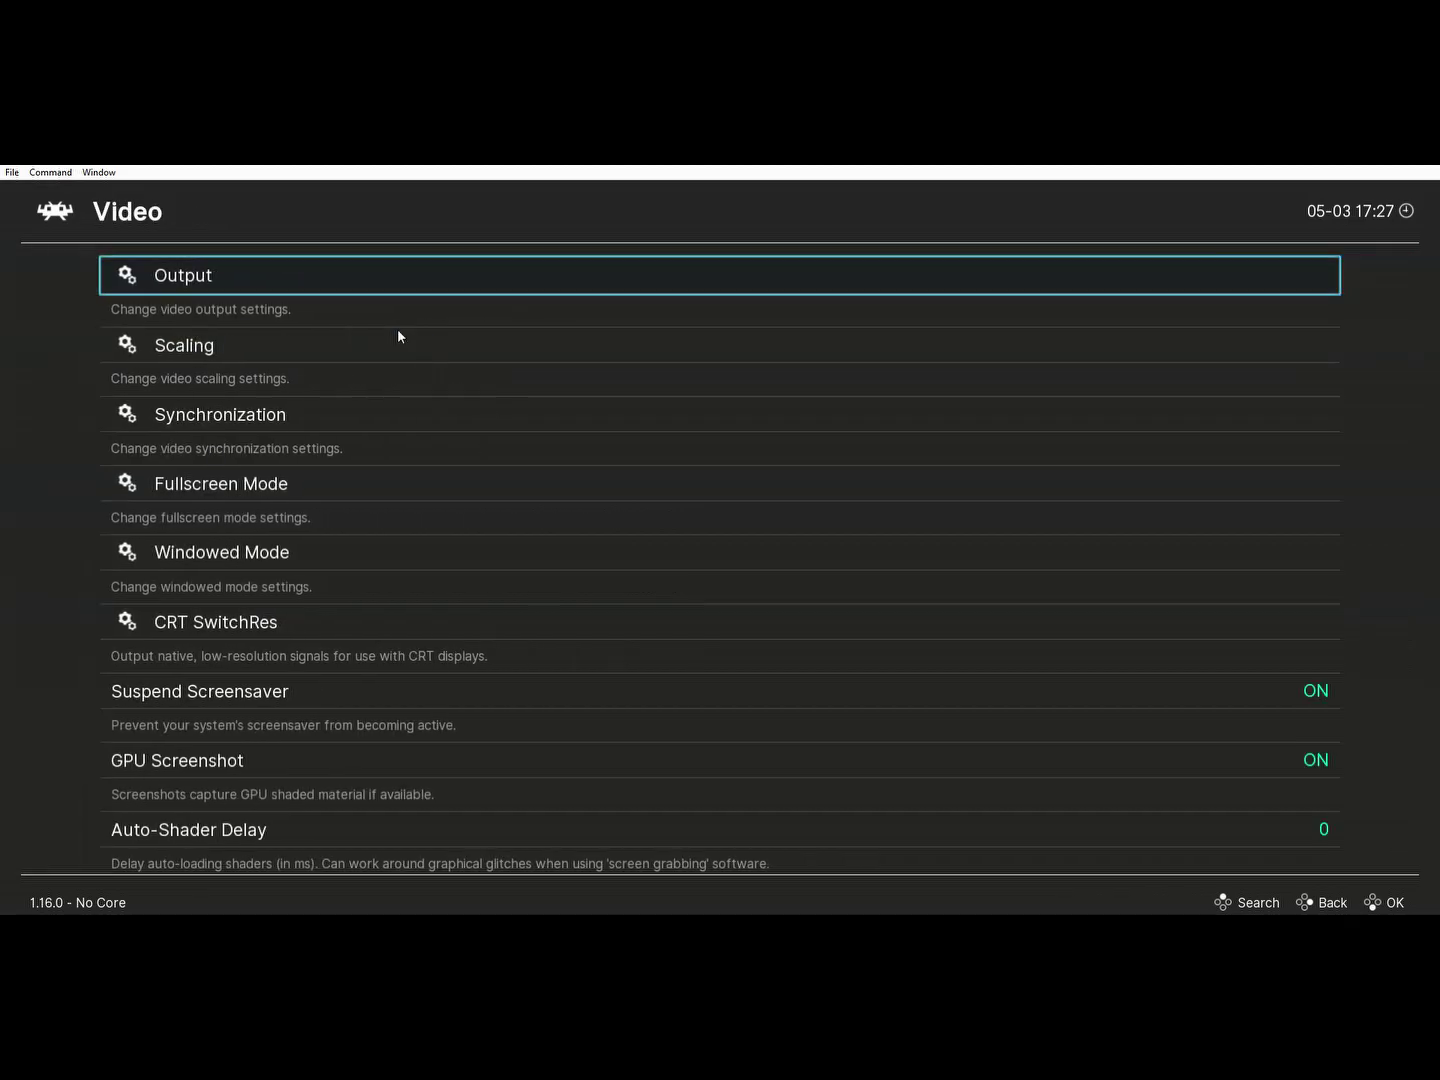
{"action": "left_click", "coordinate": [496, 275]}
{"action": "left_click", "coordinate": [1032, 275]}
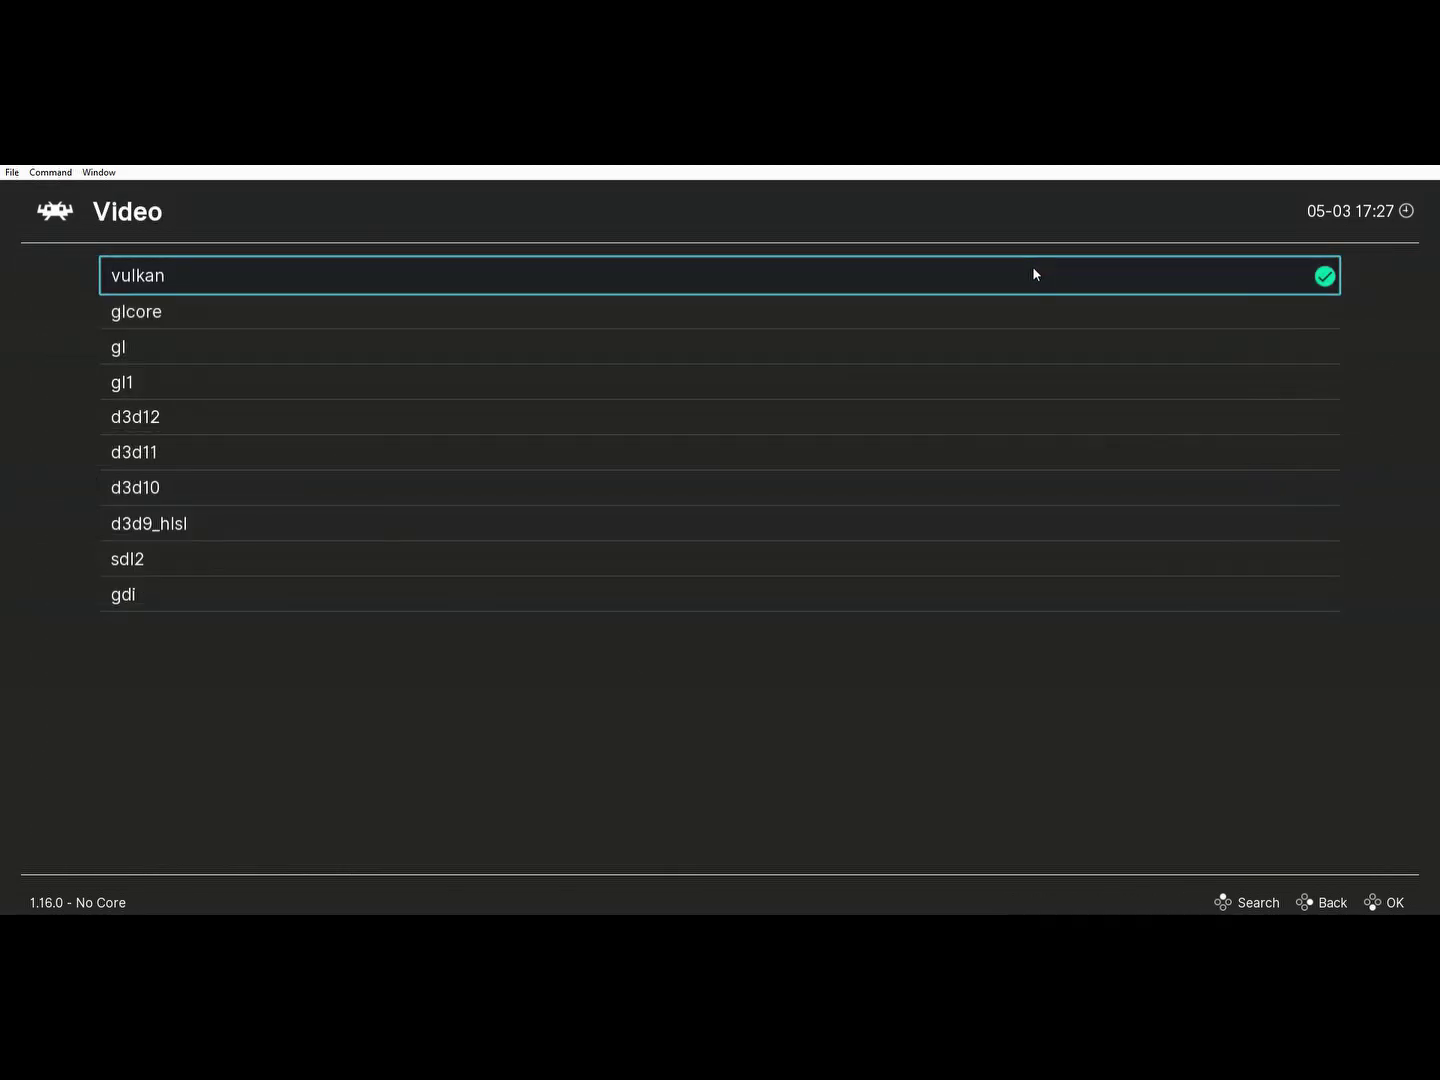
{"action": "right_click", "coordinate": [262, 269]}
{"action": "right_click", "coordinate": [262, 268]}
- Load the Tenchu 2 .cue file with the Beetle PSX HW core
{"action": "left_click", "coordinate": [154, 270]}
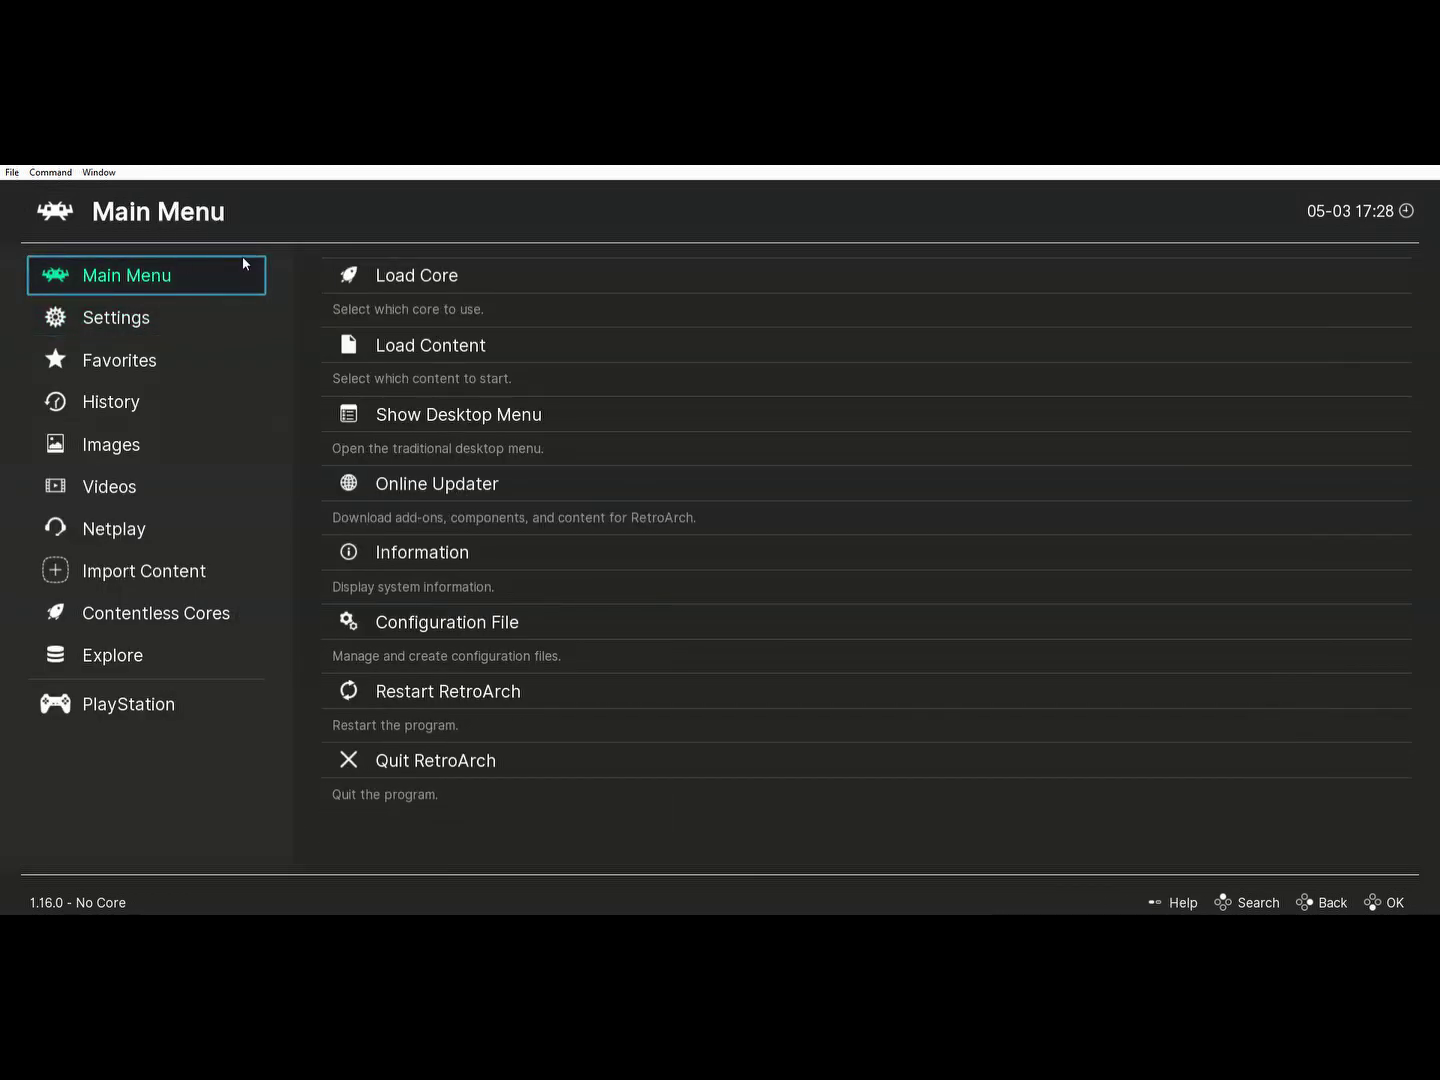
{"action": "left_click", "coordinate": [623, 337]}
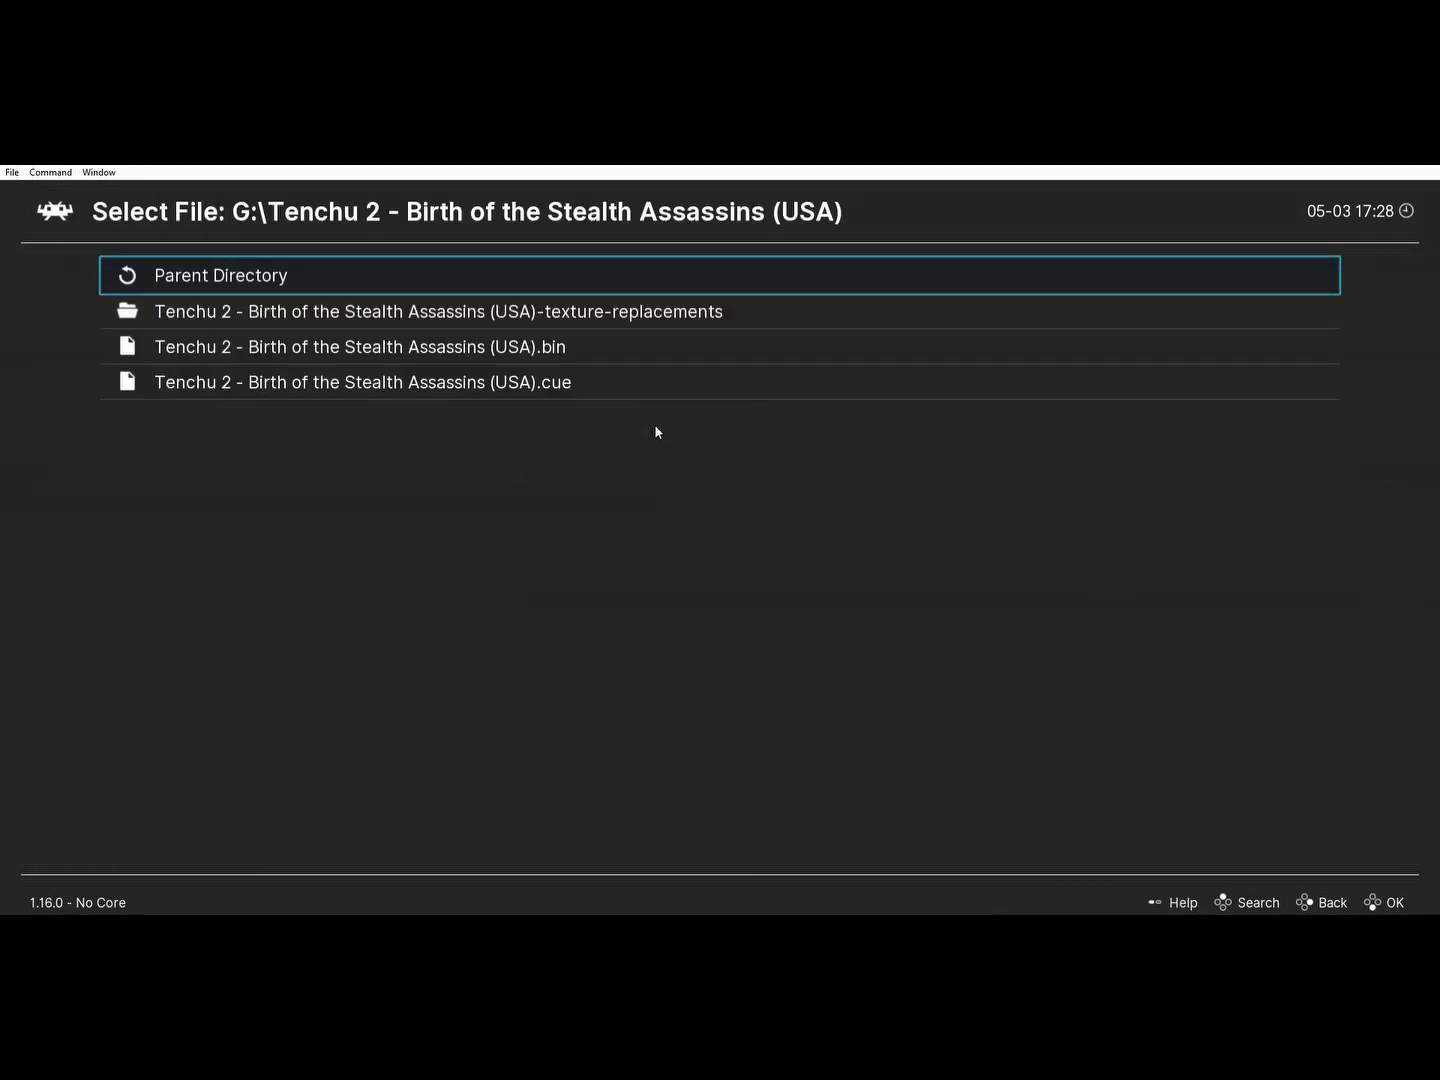
{"action": "left_click", "coordinate": [450, 382]}
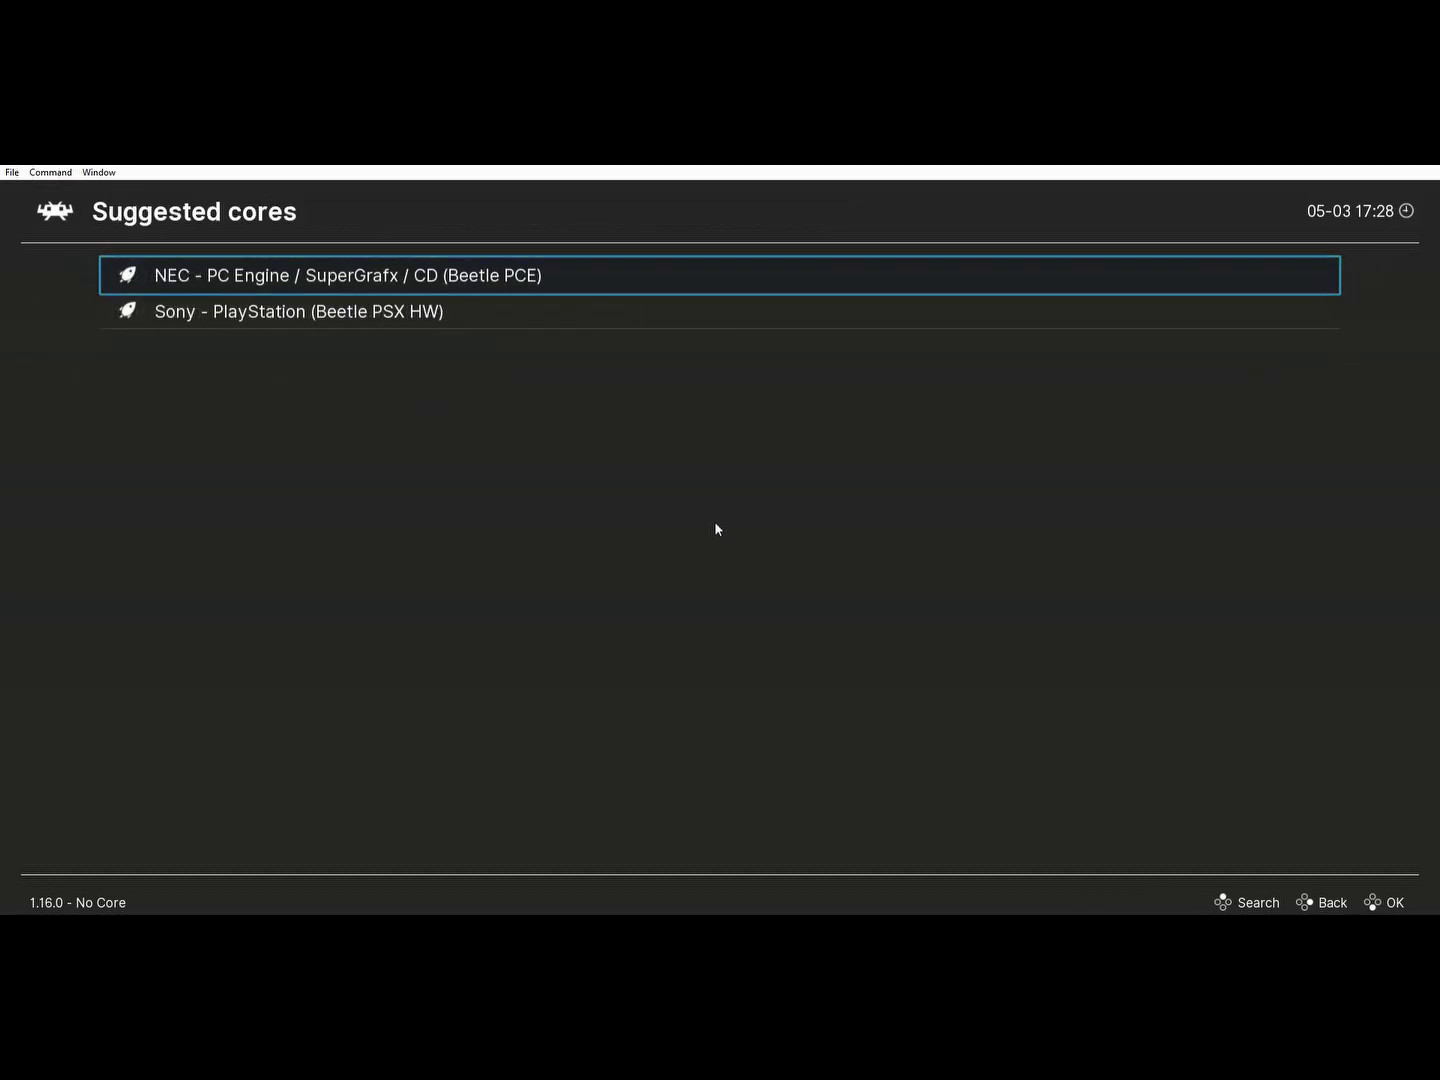
{"action": "left_click", "coordinate": [376, 311]}
- Turn on Track Textures in the core's Video options and return to the Quick Menu
{"action": "left_click", "coordinate": [158, 551]}
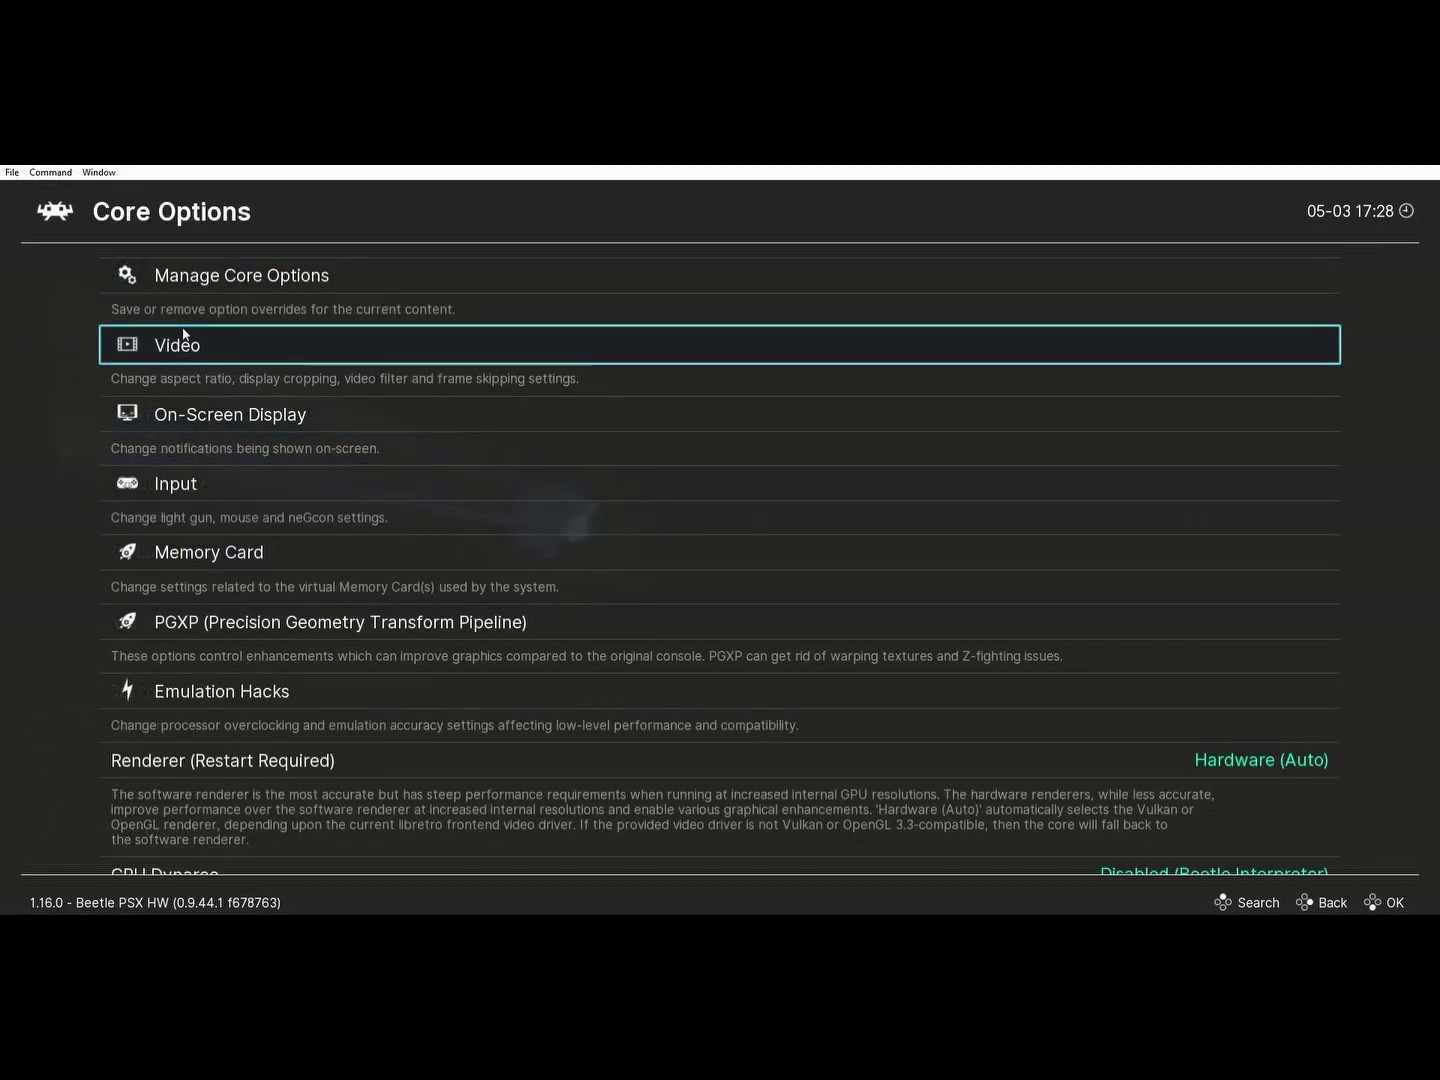
{"action": "left_click", "coordinate": [186, 343]}
{"action": "scroll", "coordinate": [546, 551], "scroll_direction": "down", "scroll_amount": 3}
{"action": "scroll", "coordinate": [537, 565], "scroll_direction": "down", "scroll_amount": 3}
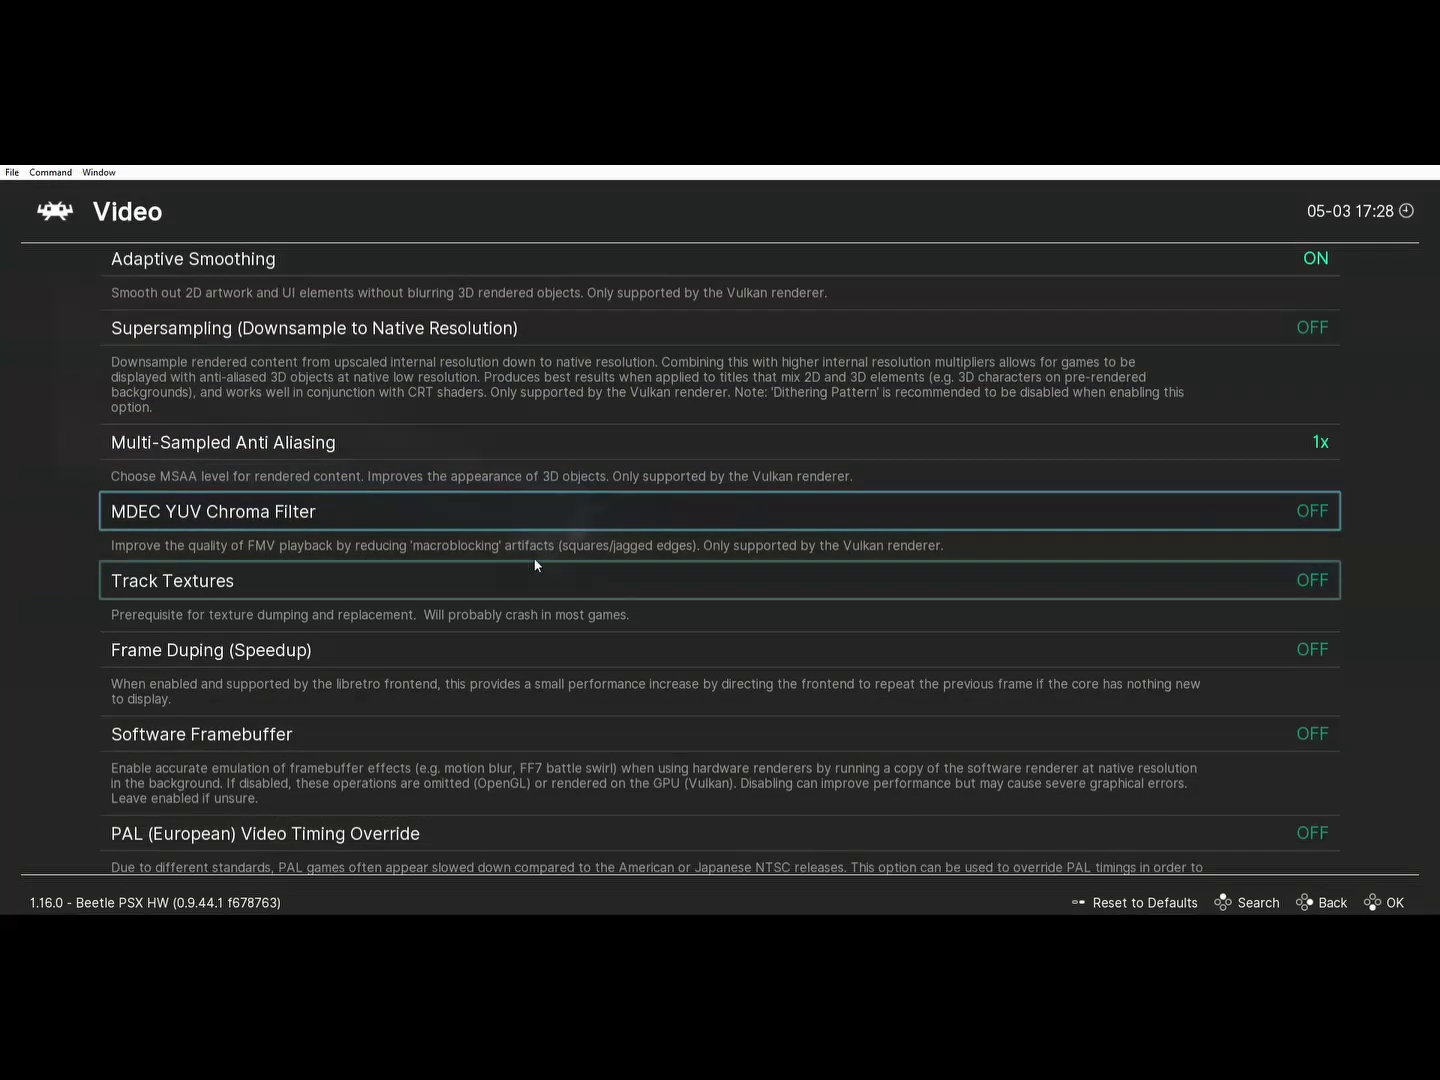
{"action": "scroll", "coordinate": [536, 565], "scroll_direction": "down", "scroll_amount": 1}
{"action": "left_click", "coordinate": [761, 472]}
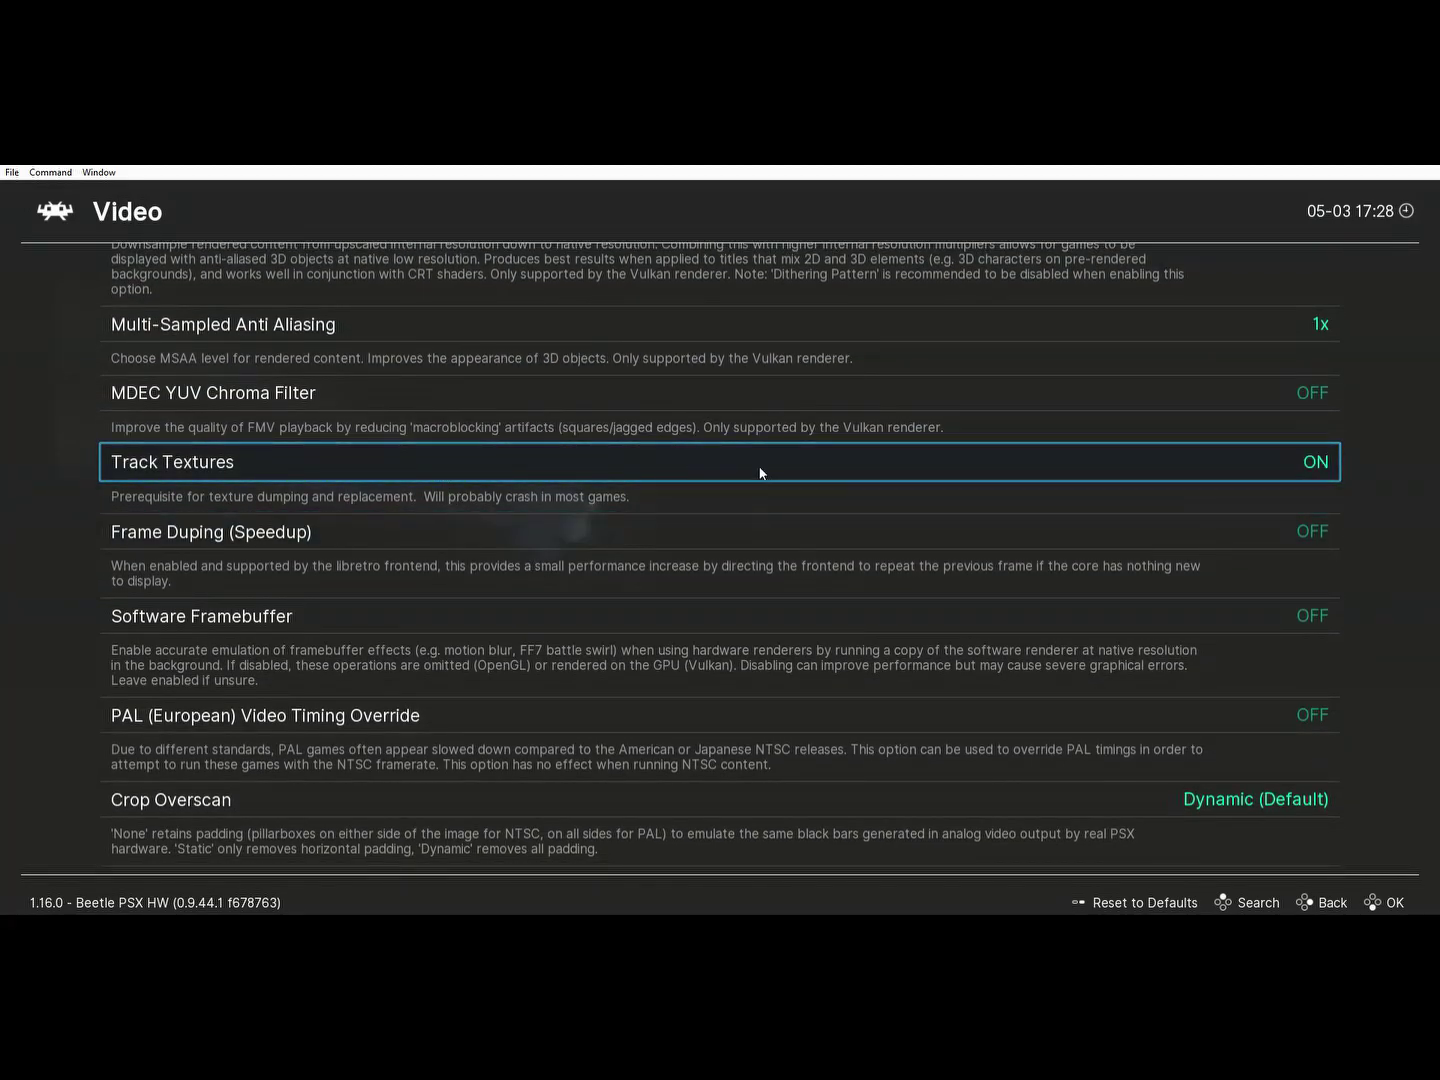
{"action": "key", "text": "BackSpace"}
{"action": "key", "text": "BackSpace"}
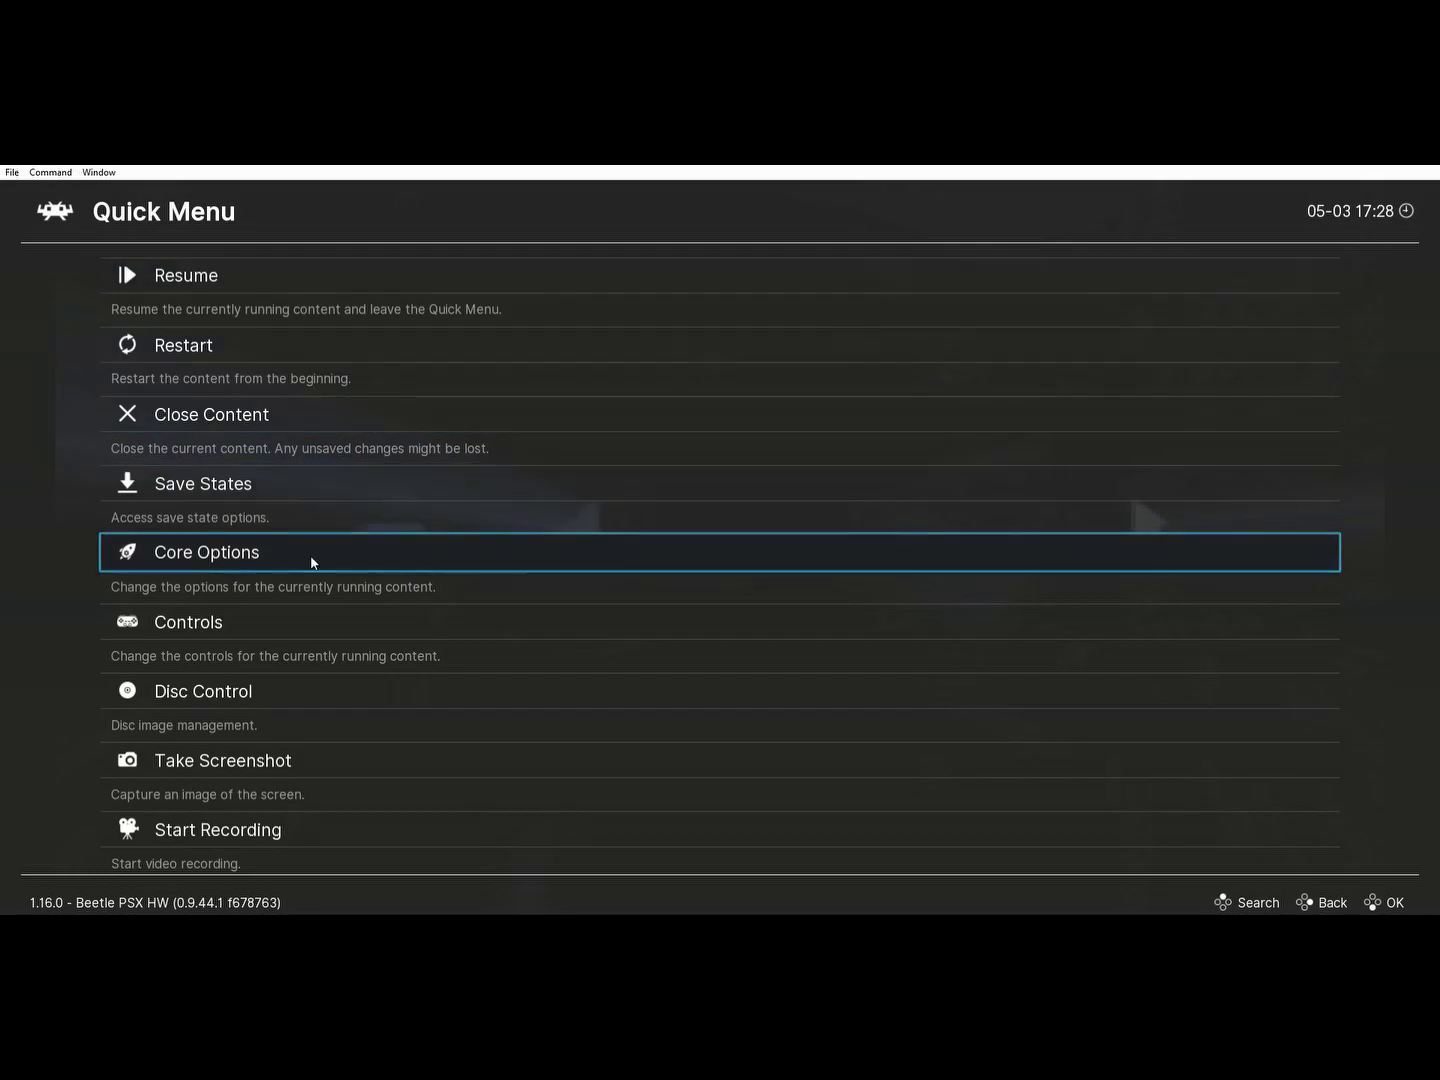
- Turn on Replace Textures in Beetle PSX HW's Video core options and back out
{"action": "left_click", "coordinate": [310, 554]}
{"action": "left_click", "coordinate": [168, 341]}
{"action": "scroll", "coordinate": [470, 576], "scroll_direction": "down", "scroll_amount": 3}
{"action": "scroll", "coordinate": [471, 576], "scroll_direction": "down", "scroll_amount": 4}
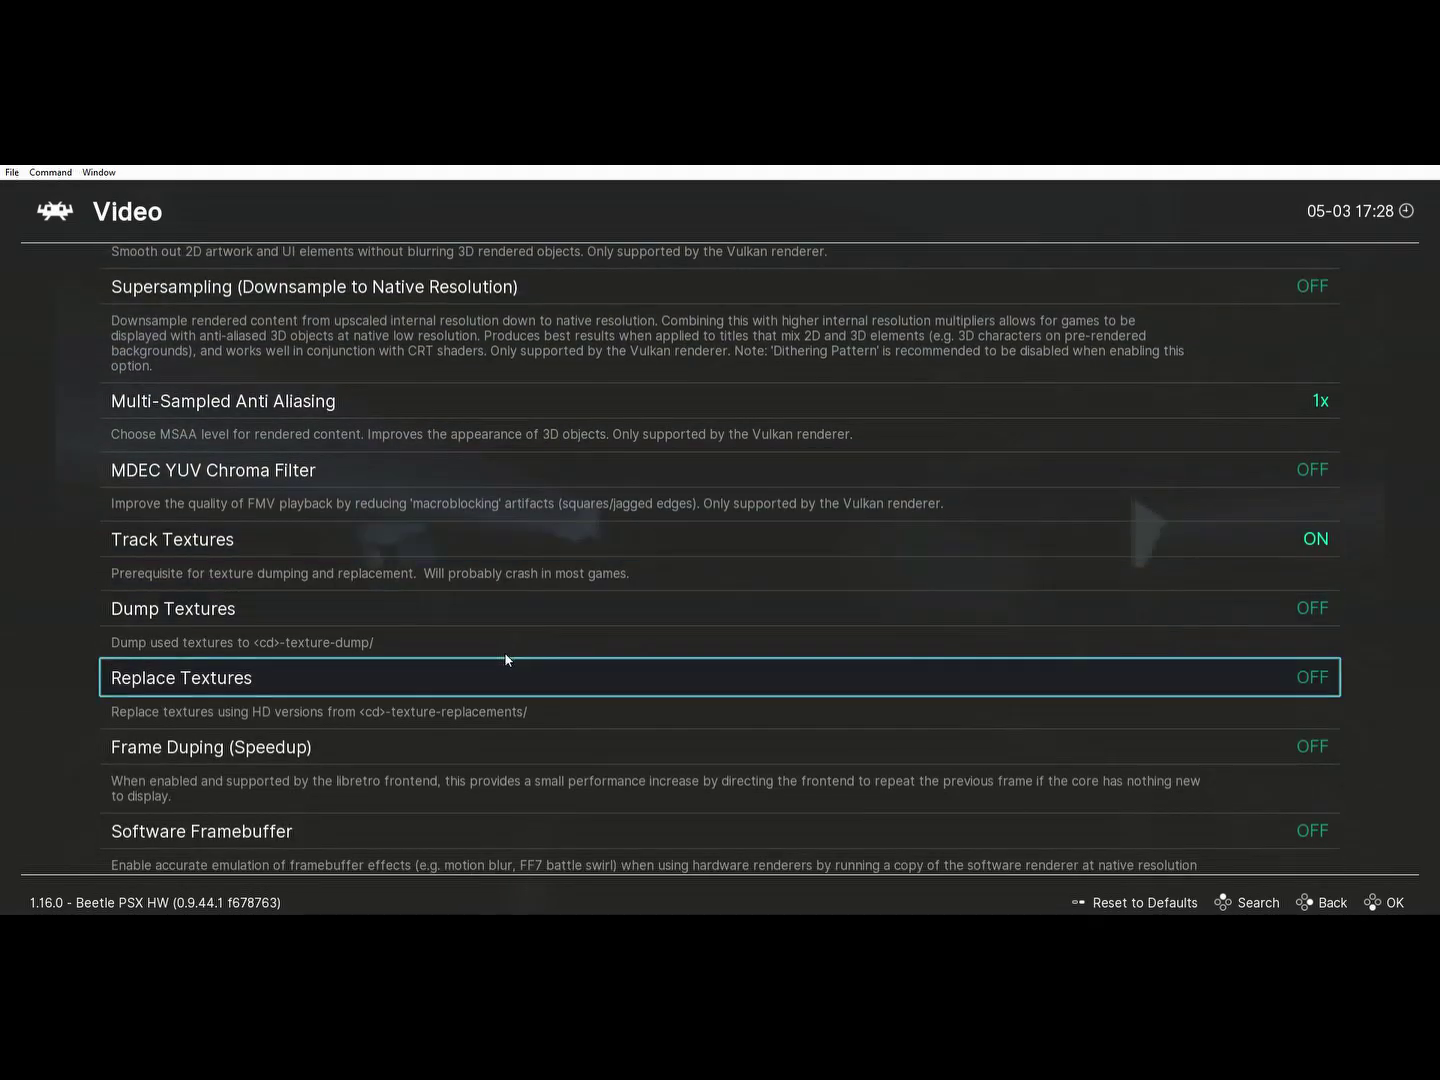
{"action": "left_click", "coordinate": [505, 664]}
{"action": "right_click", "coordinate": [472, 412]}
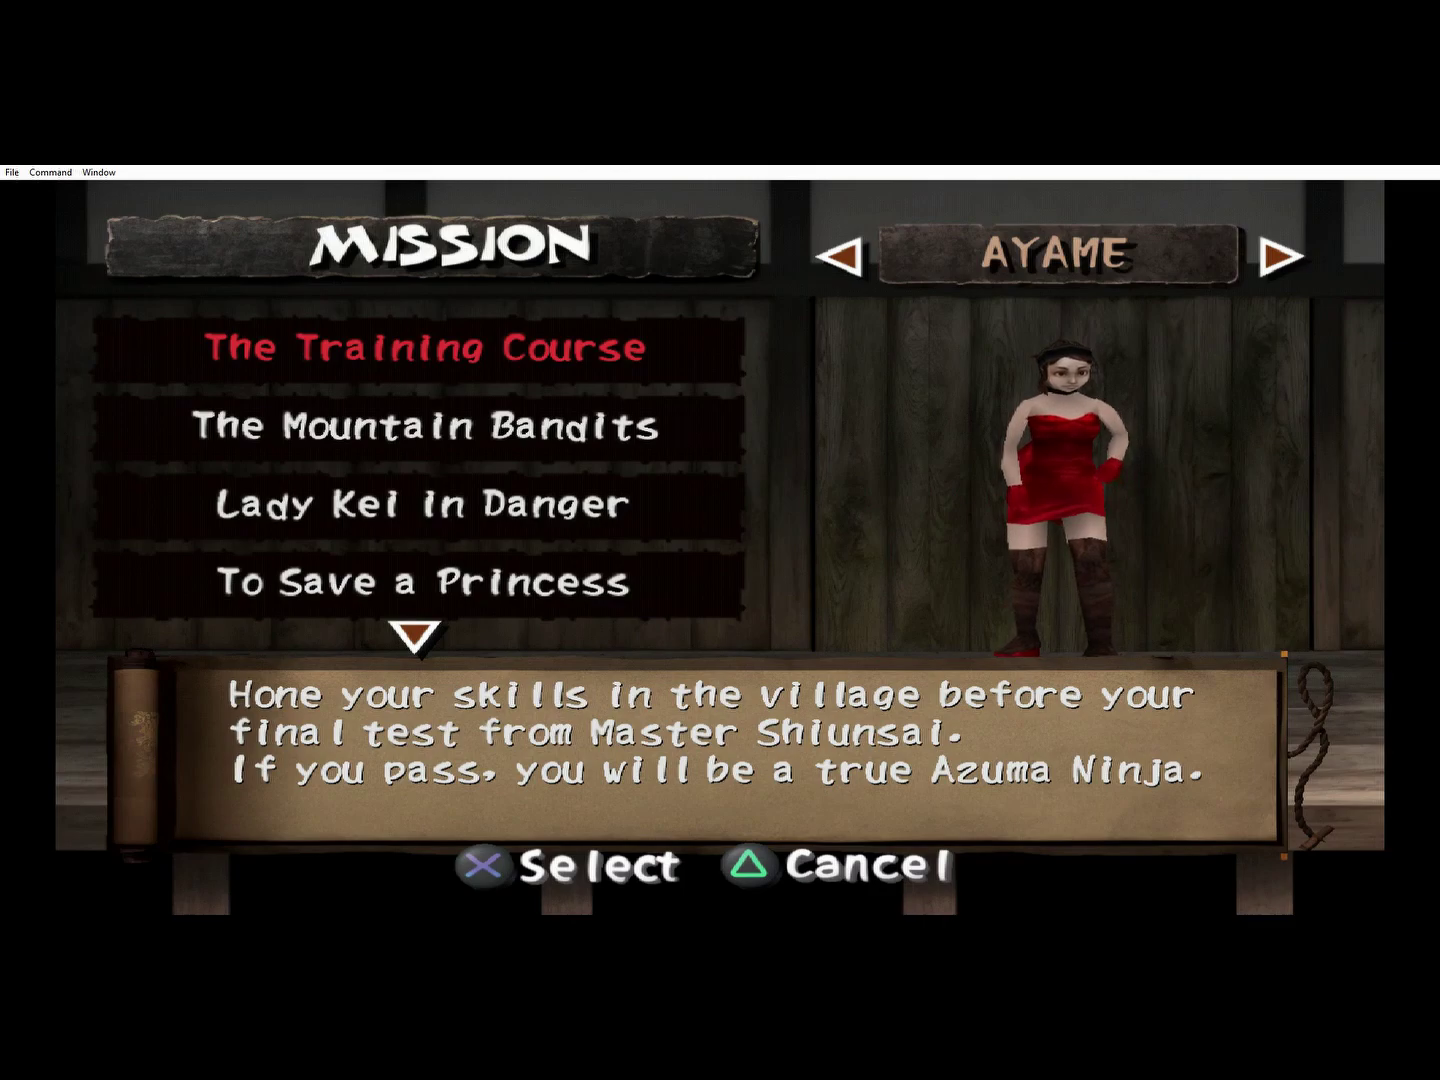
- Move down Ayame's mission list to The Island Fort
{"action": "key", "text": "Down"}
{"action": "key", "text": "Down"}
{"action": "key", "text": "Down"}
{"action": "key", "text": "Down"}
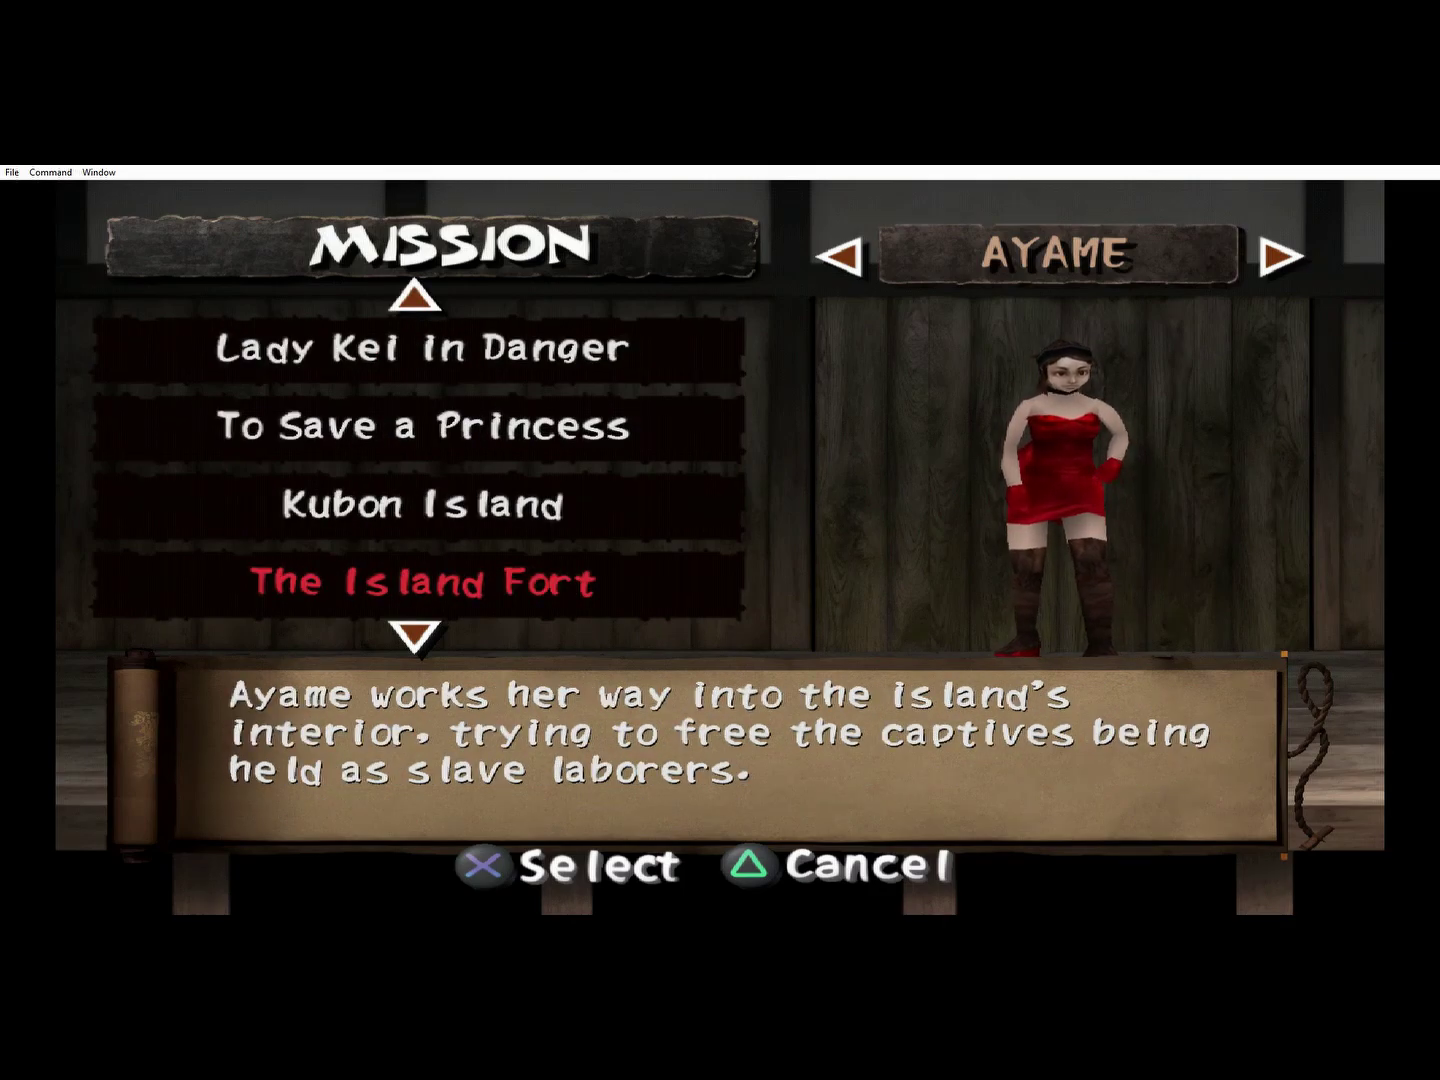